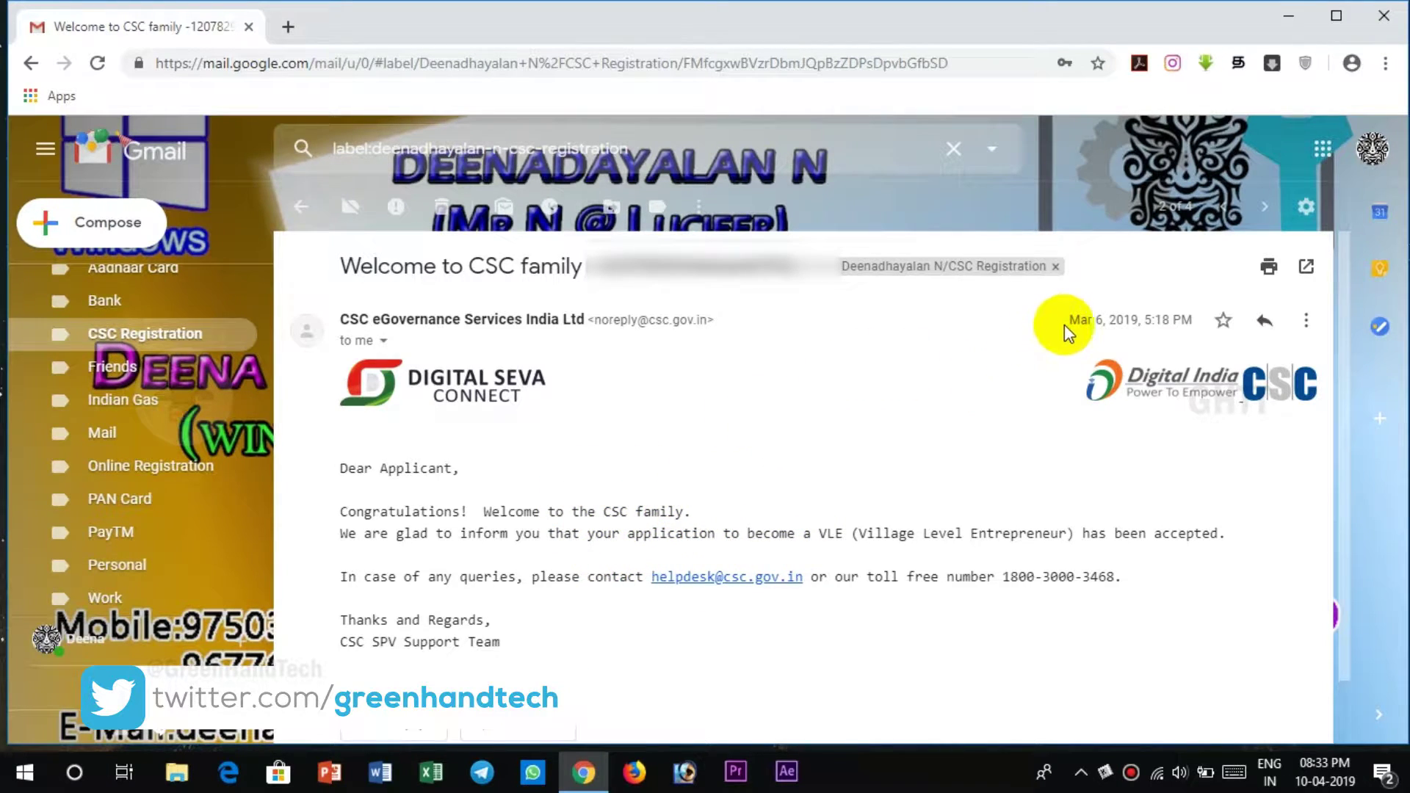
- Highlight the welcome email's Mar 6, 2019 date, then jump to the newer DigiMail Credentials email
{"action": "left_click_drag", "start_coordinate": [1069, 320], "coordinate": [1116, 339]}
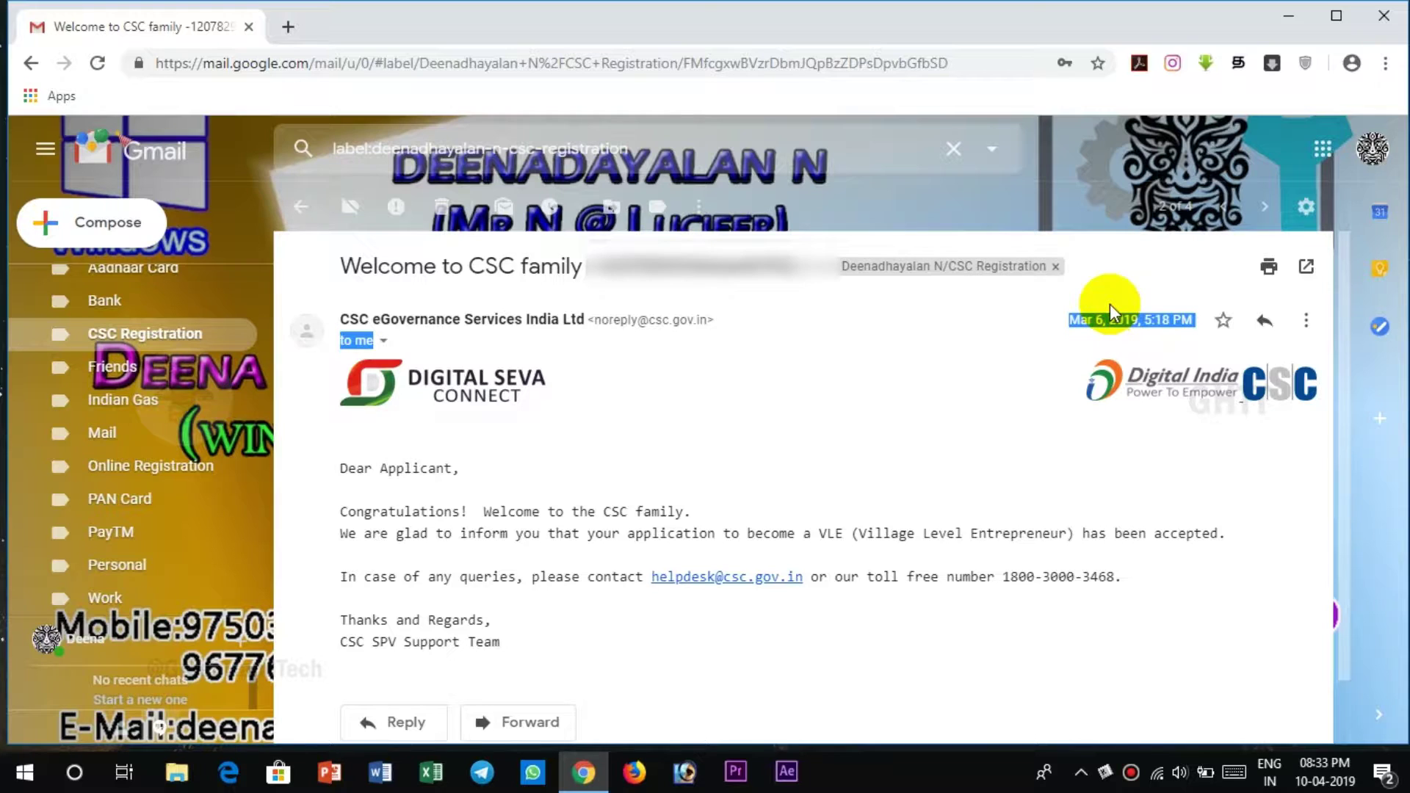
{"action": "left_click", "coordinate": [1106, 316]}
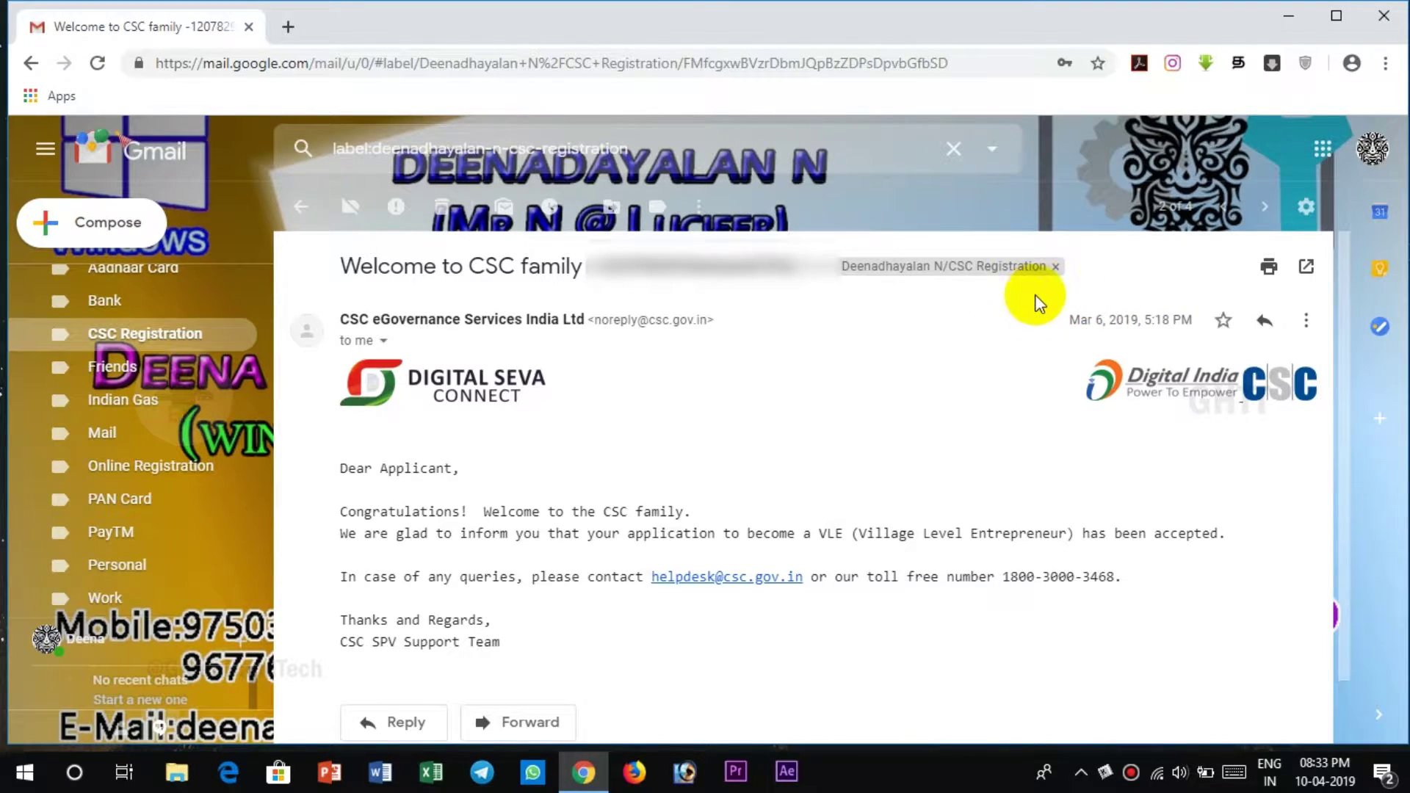
{"action": "key", "text": "k"}
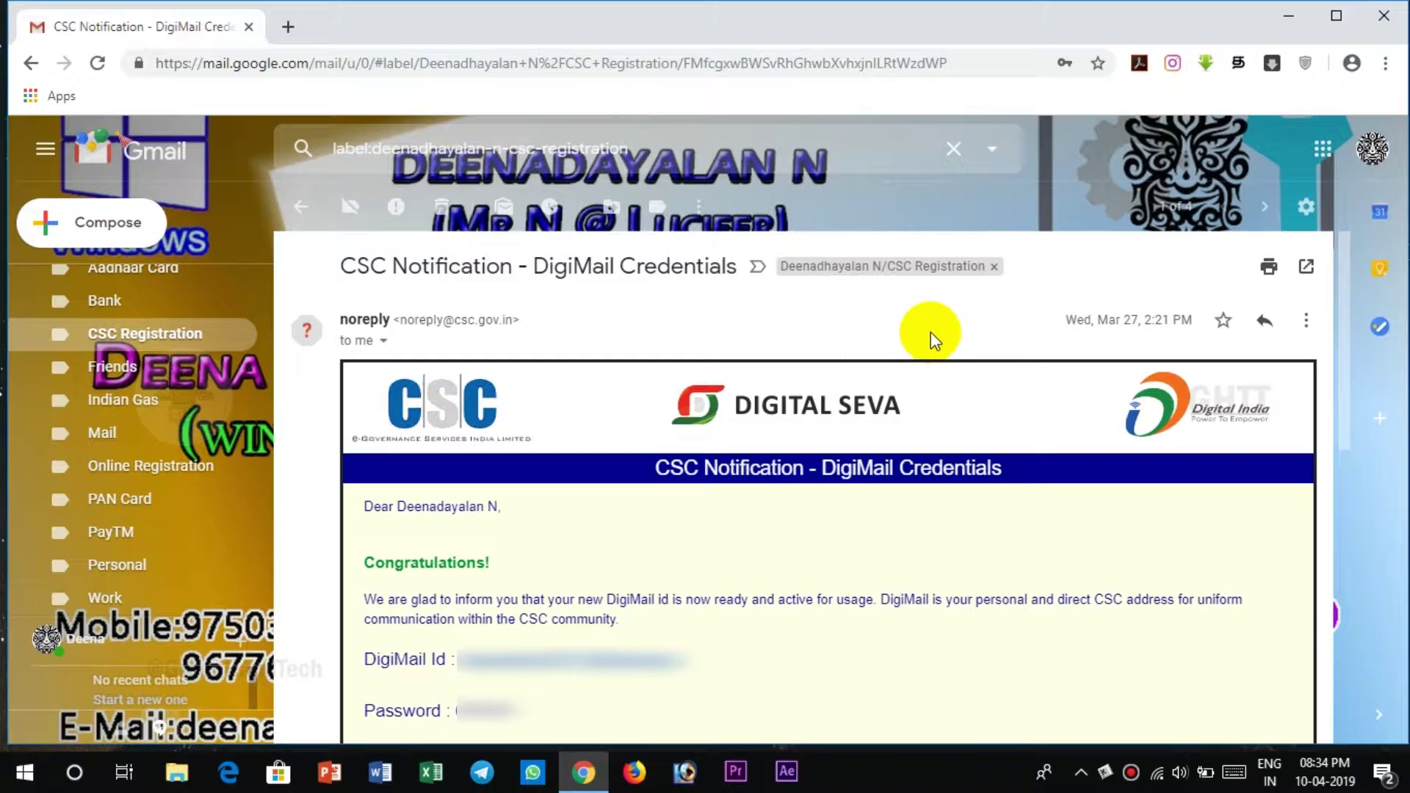
{"action": "left_click_drag", "start_coordinate": [1065, 320], "coordinate": [1194, 323]}
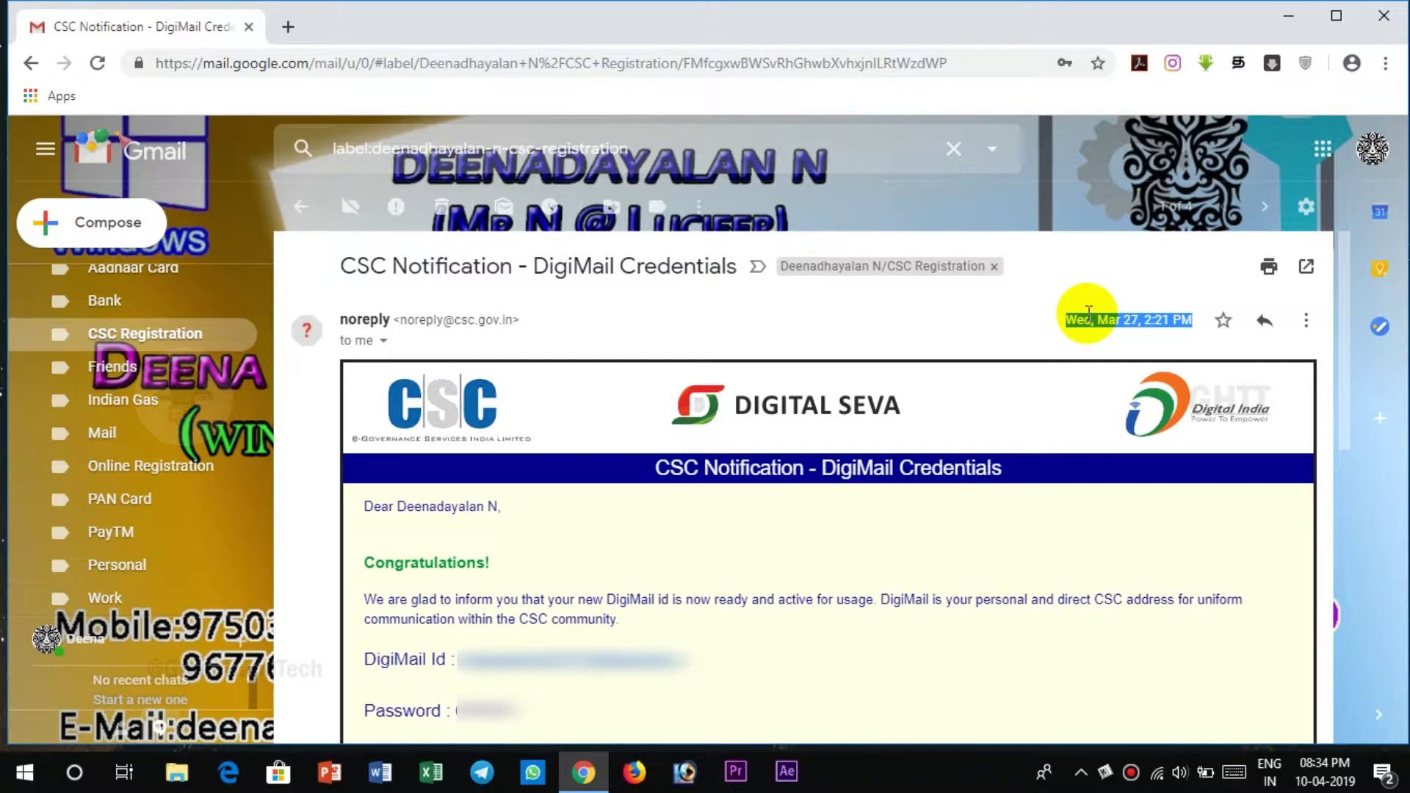
{"action": "left_click", "coordinate": [1089, 312]}
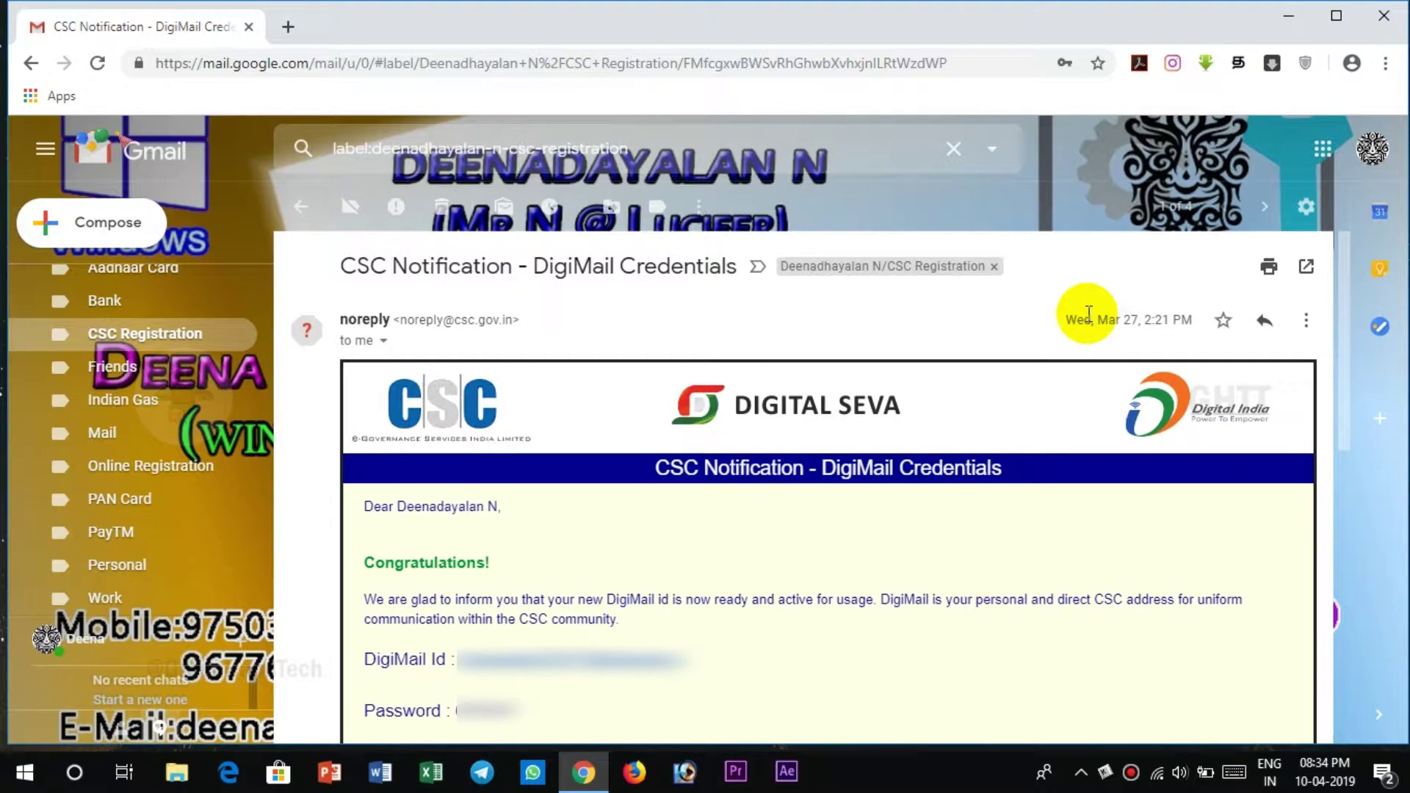
{"action": "left_click_drag", "start_coordinate": [1089, 312], "coordinate": [1167, 324]}
{"action": "left_click_drag", "start_coordinate": [1065, 325], "coordinate": [1199, 321]}
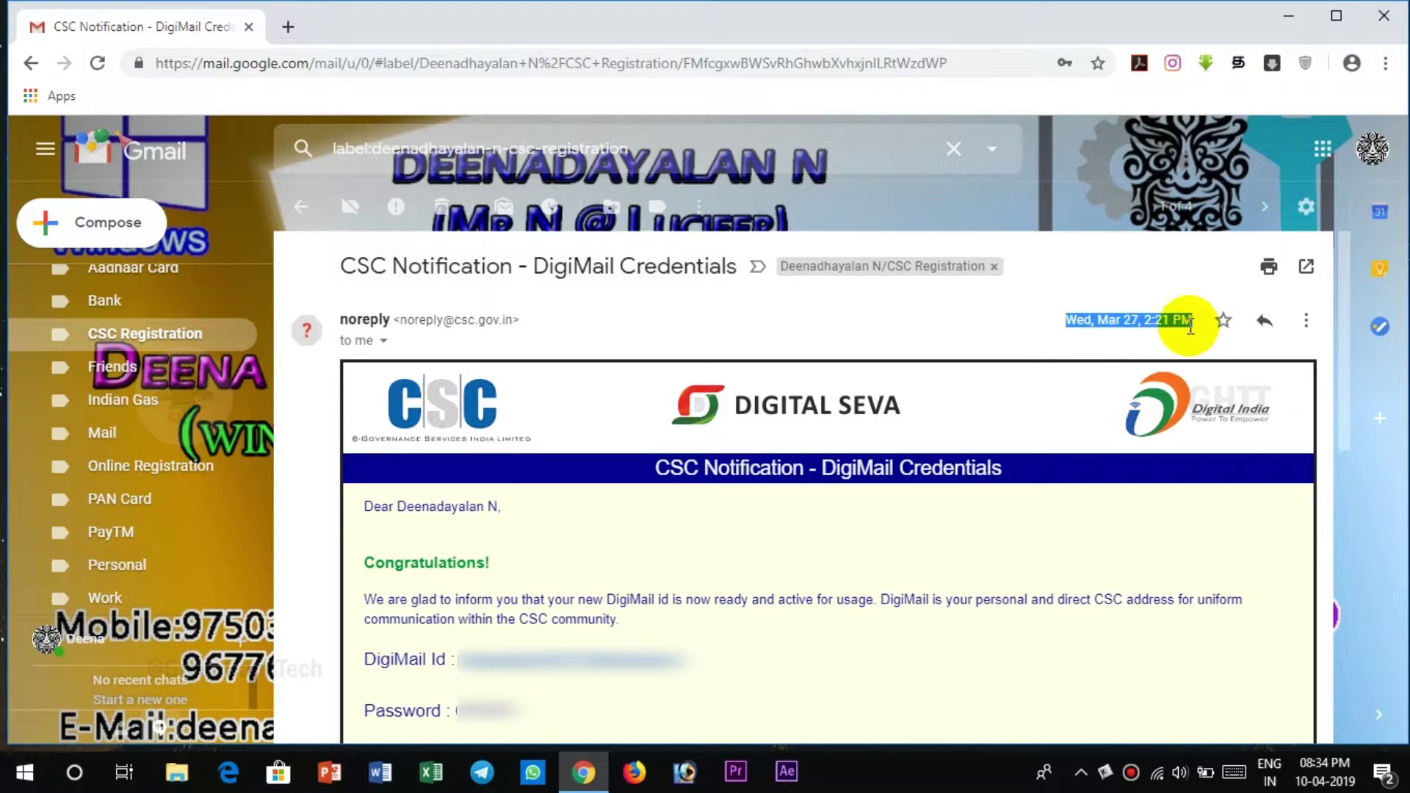
{"action": "left_click", "coordinate": [1073, 321]}
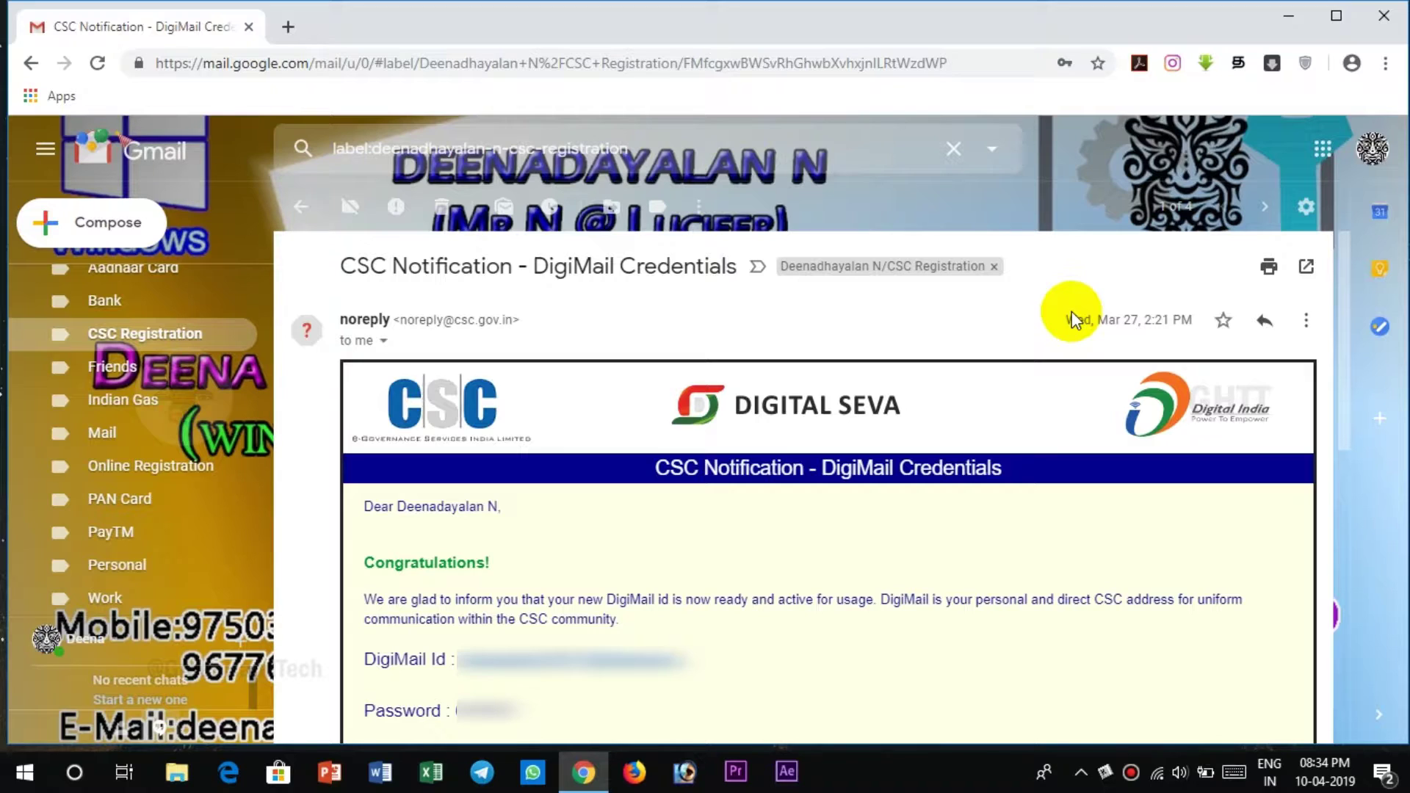
{"action": "key", "text": "alt+shift"}
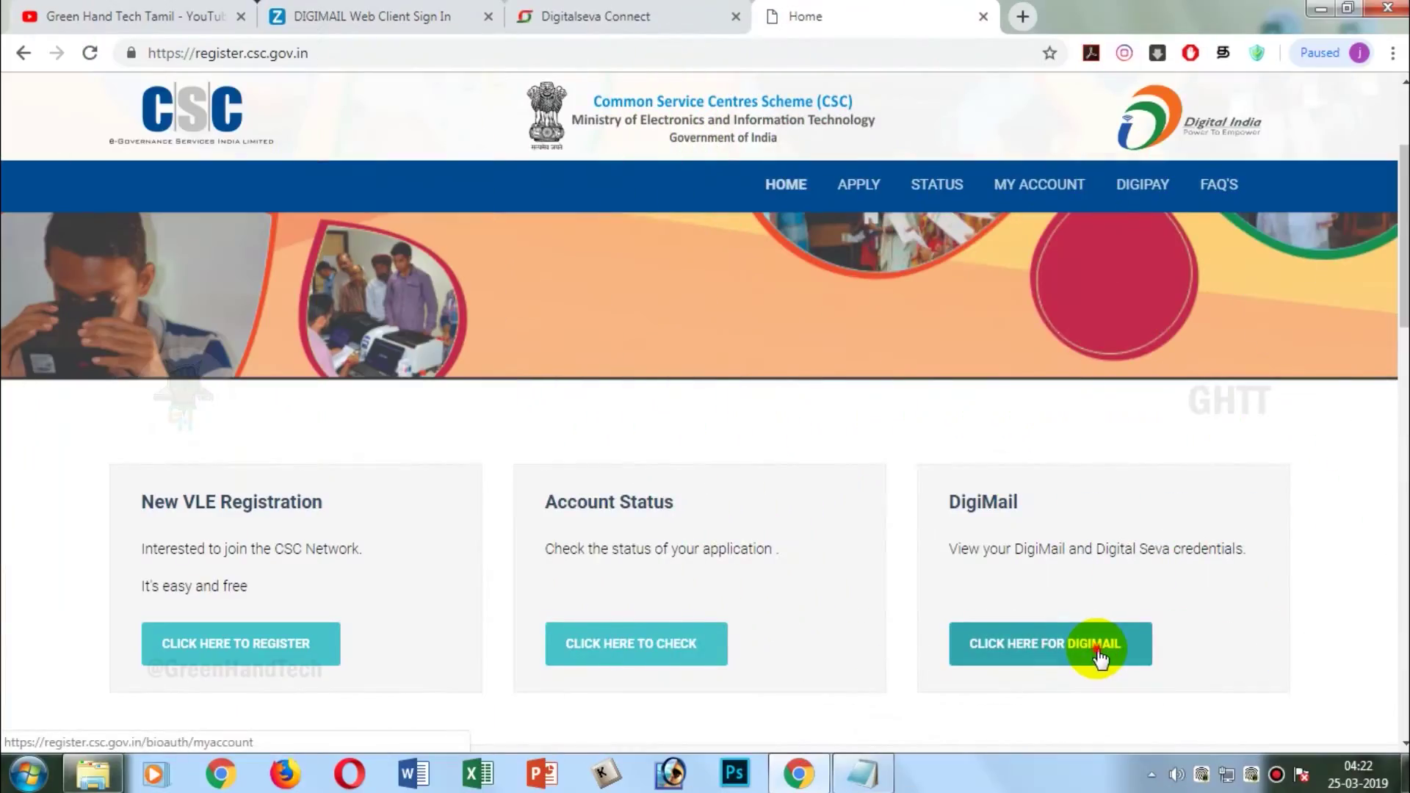
- Open the DigiMail account service on register.csc.gov.in and enter the Aadhaar number
{"action": "left_click", "coordinate": [1095, 649]}
{"action": "scroll", "coordinate": [725, 514], "scroll_direction": "down", "scroll_amount": 4}
{"action": "scroll", "coordinate": [454, 530], "scroll_direction": "down", "scroll_amount": 3}
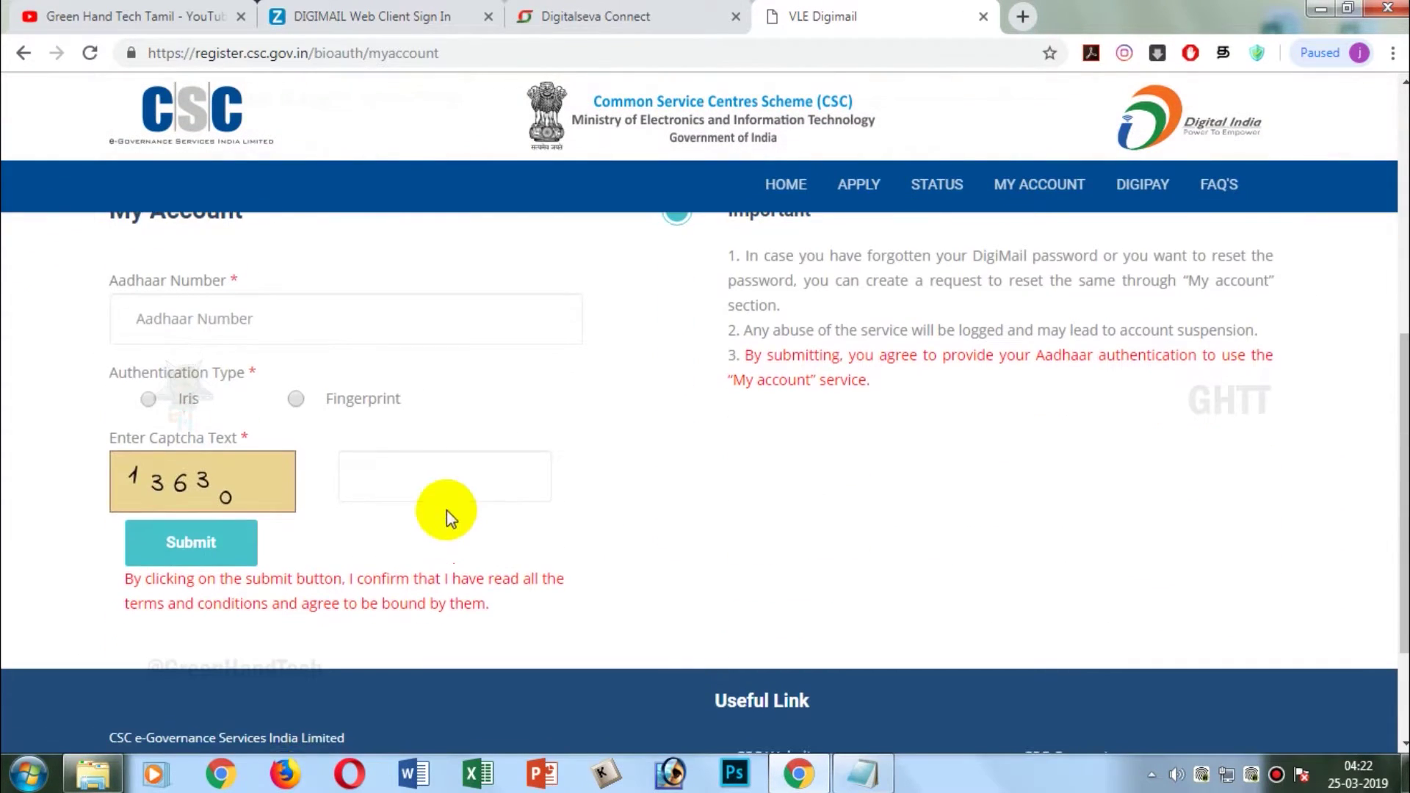
{"action": "left_click", "coordinate": [408, 313]}
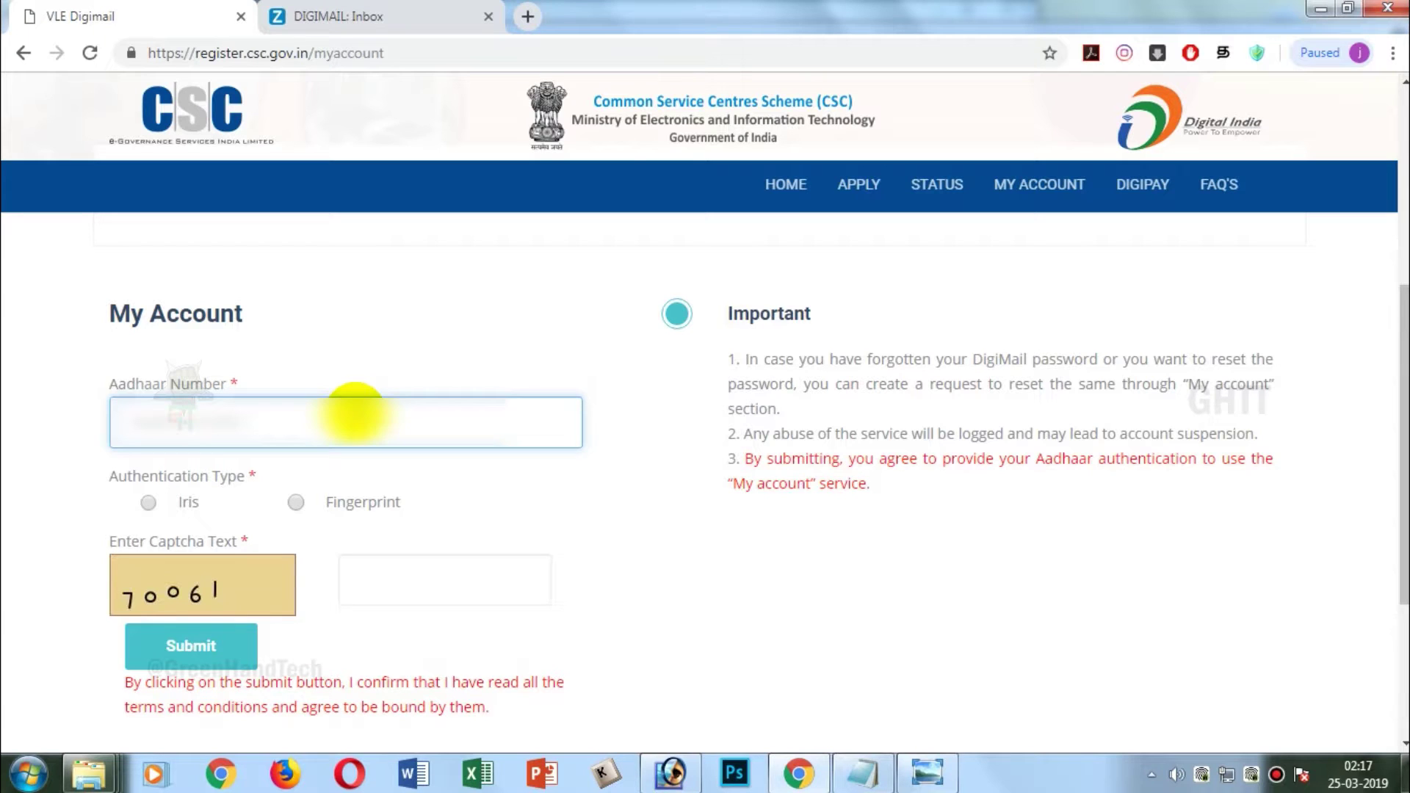
- Choose Fingerprint authentication, answer the captcha and submit the My Account request
{"action": "left_click", "coordinate": [296, 504]}
{"action": "left_click", "coordinate": [410, 572]}
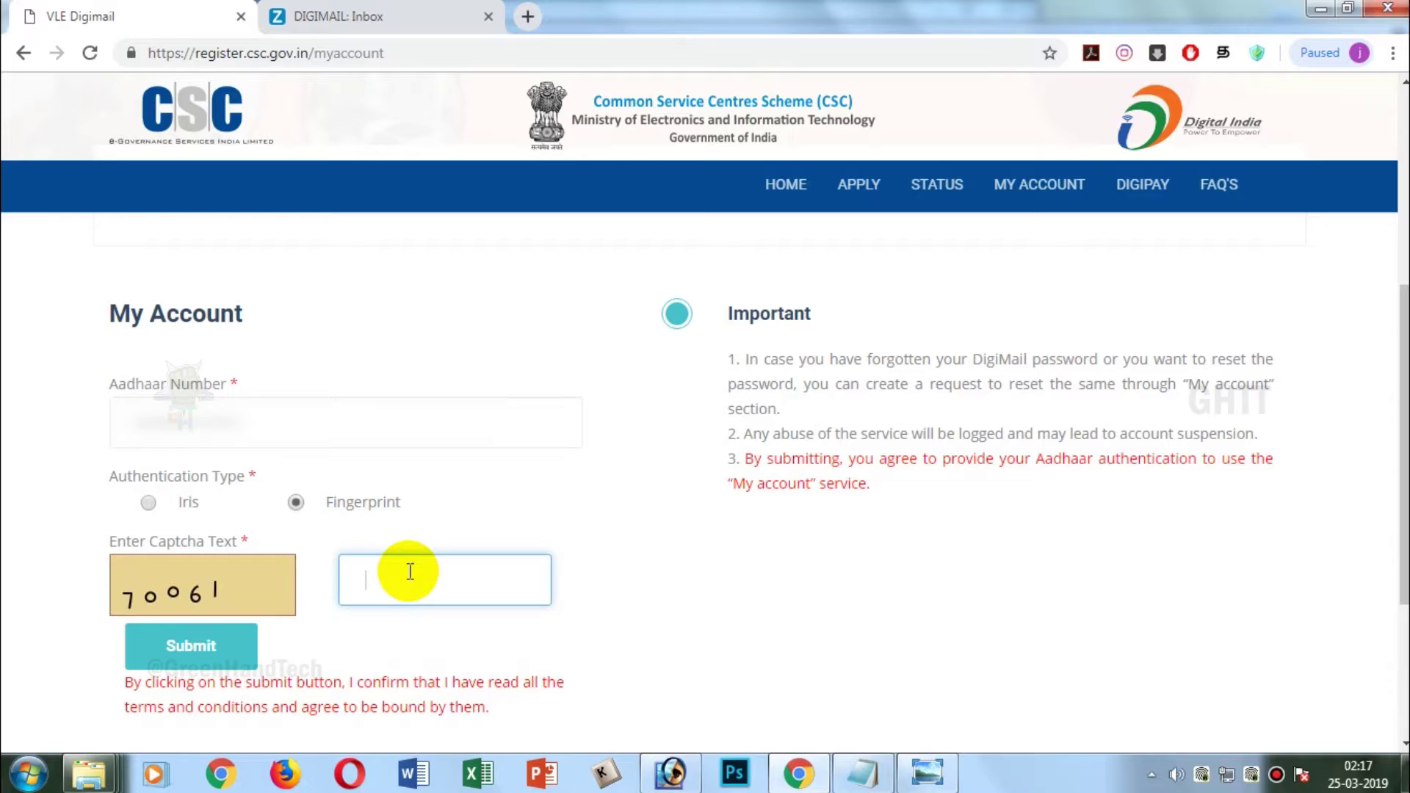
{"action": "type", "text": "70061"}
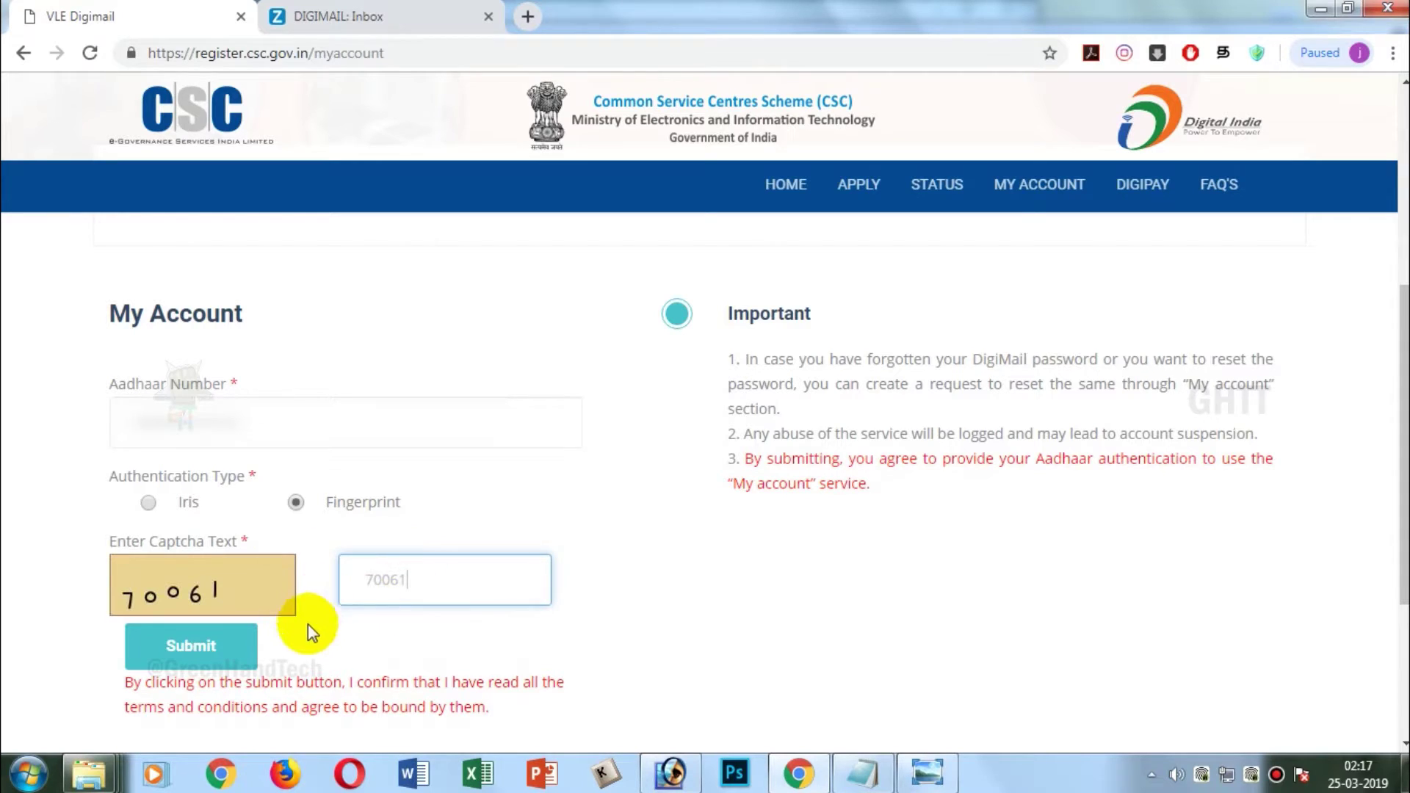
{"action": "left_click", "coordinate": [236, 654]}
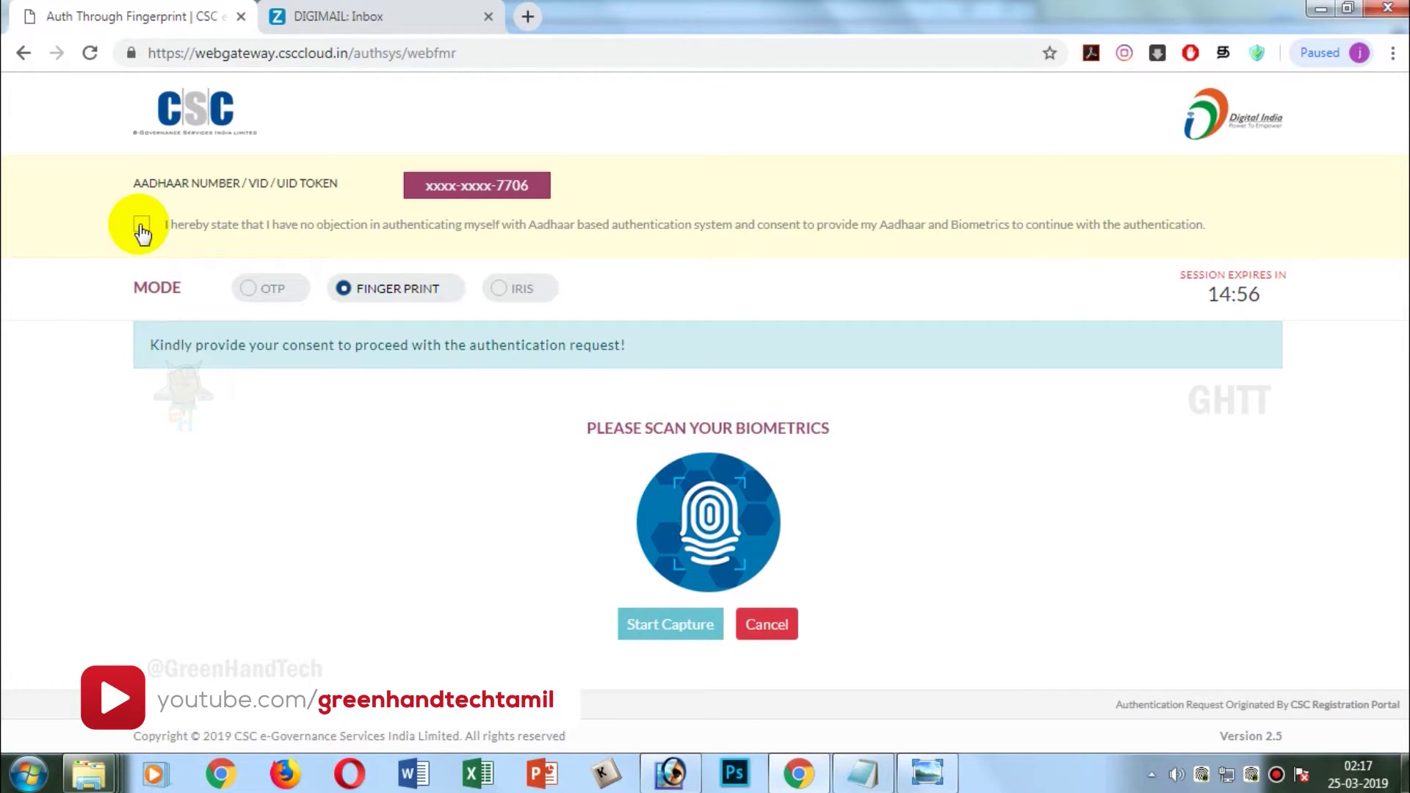
- Give Aadhaar consent and start the fingerprint capture on the CSC Web Gateway
{"action": "left_click", "coordinate": [142, 226]}
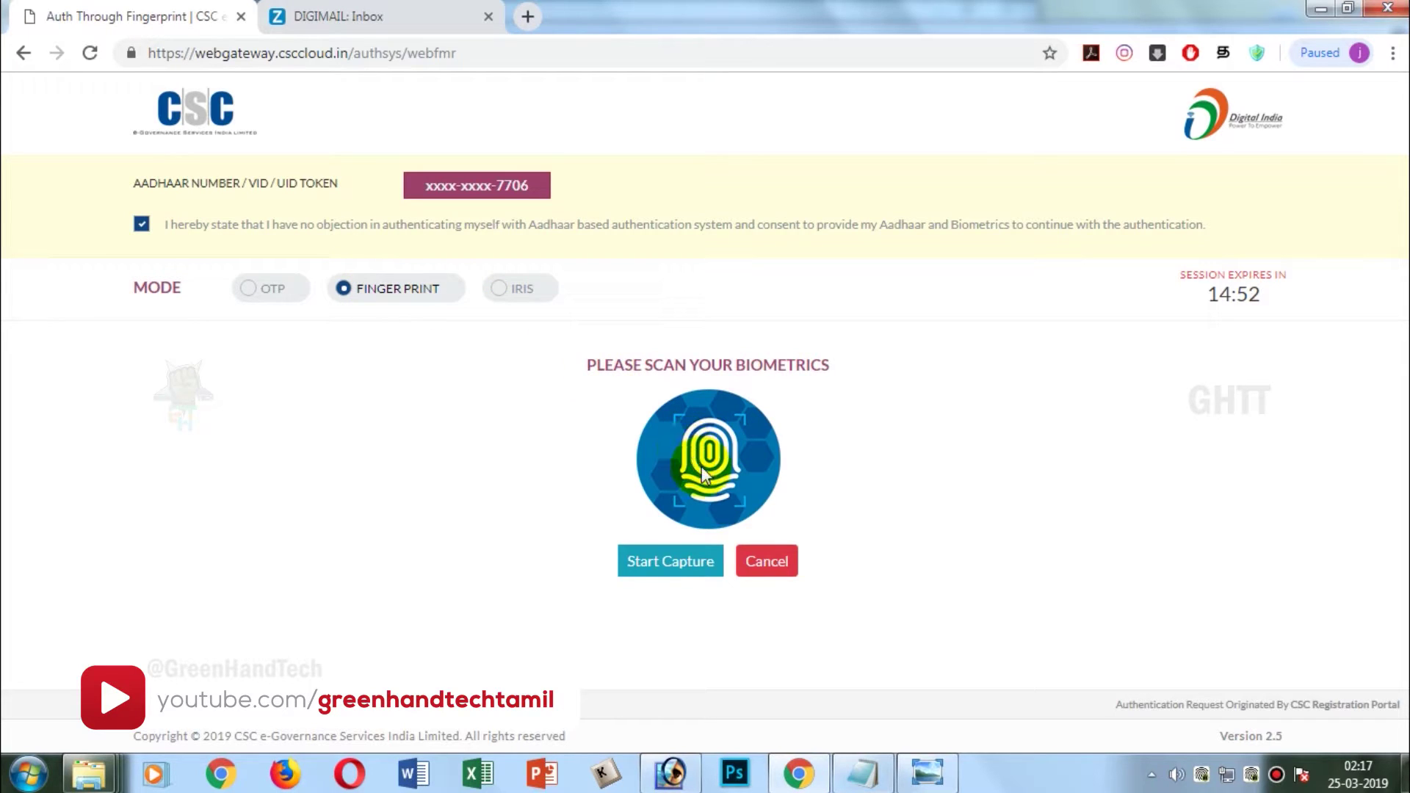
{"action": "left_click", "coordinate": [671, 562]}
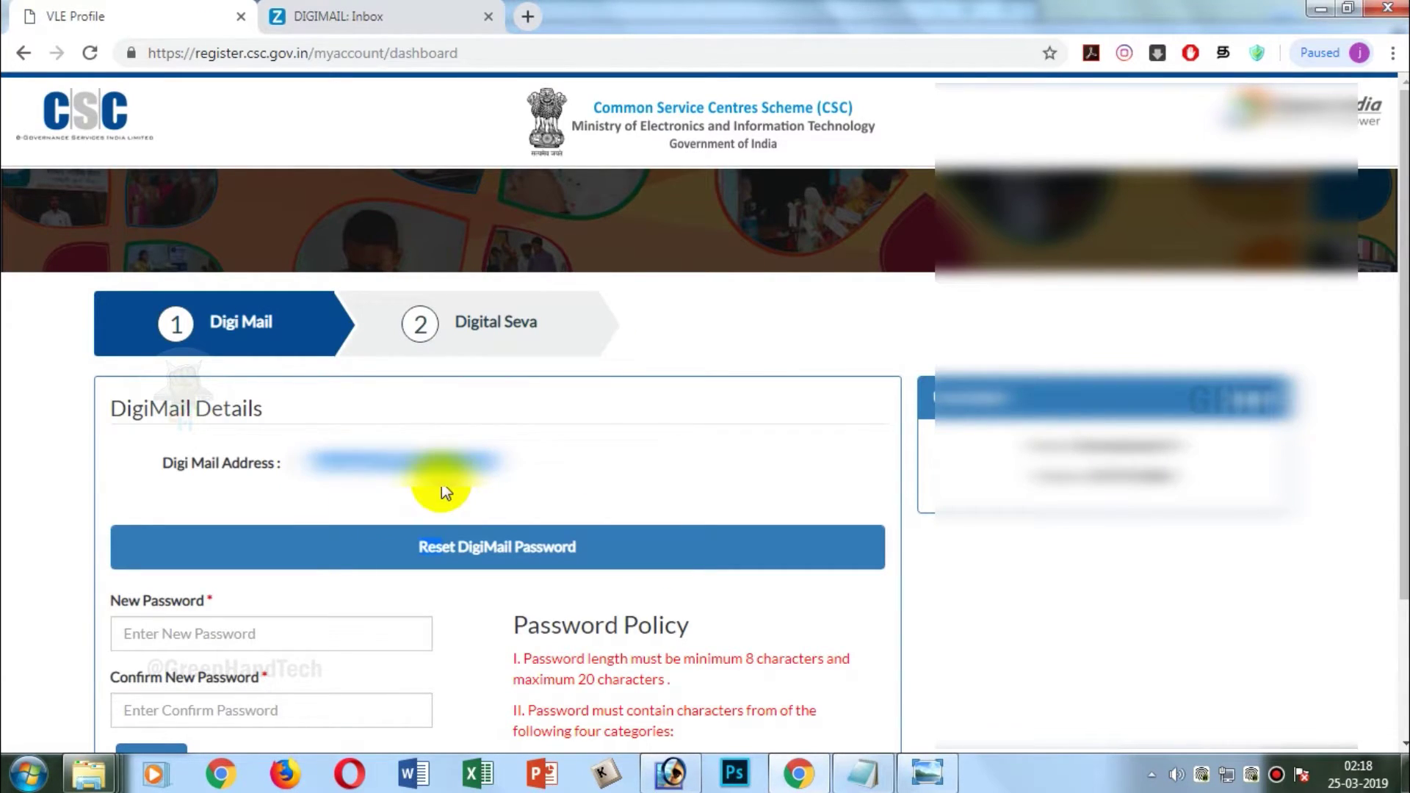
- Enter a new DigiMail password, confirm it and submit the change
{"action": "scroll", "coordinate": [474, 485], "scroll_direction": "down", "scroll_amount": 2}
{"action": "scroll", "coordinate": [476, 481], "scroll_direction": "down", "scroll_amount": 1}
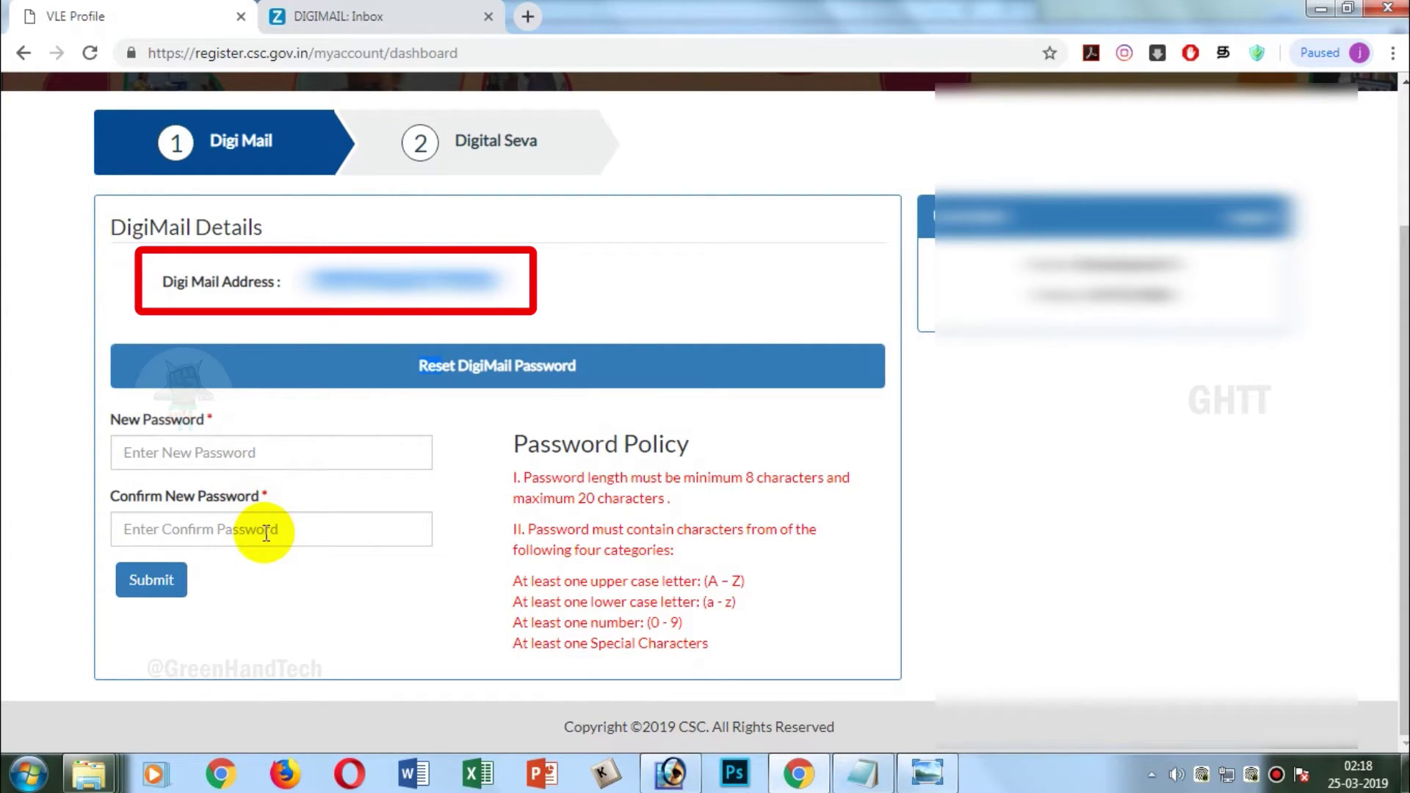
{"action": "type", "text": "ab"}
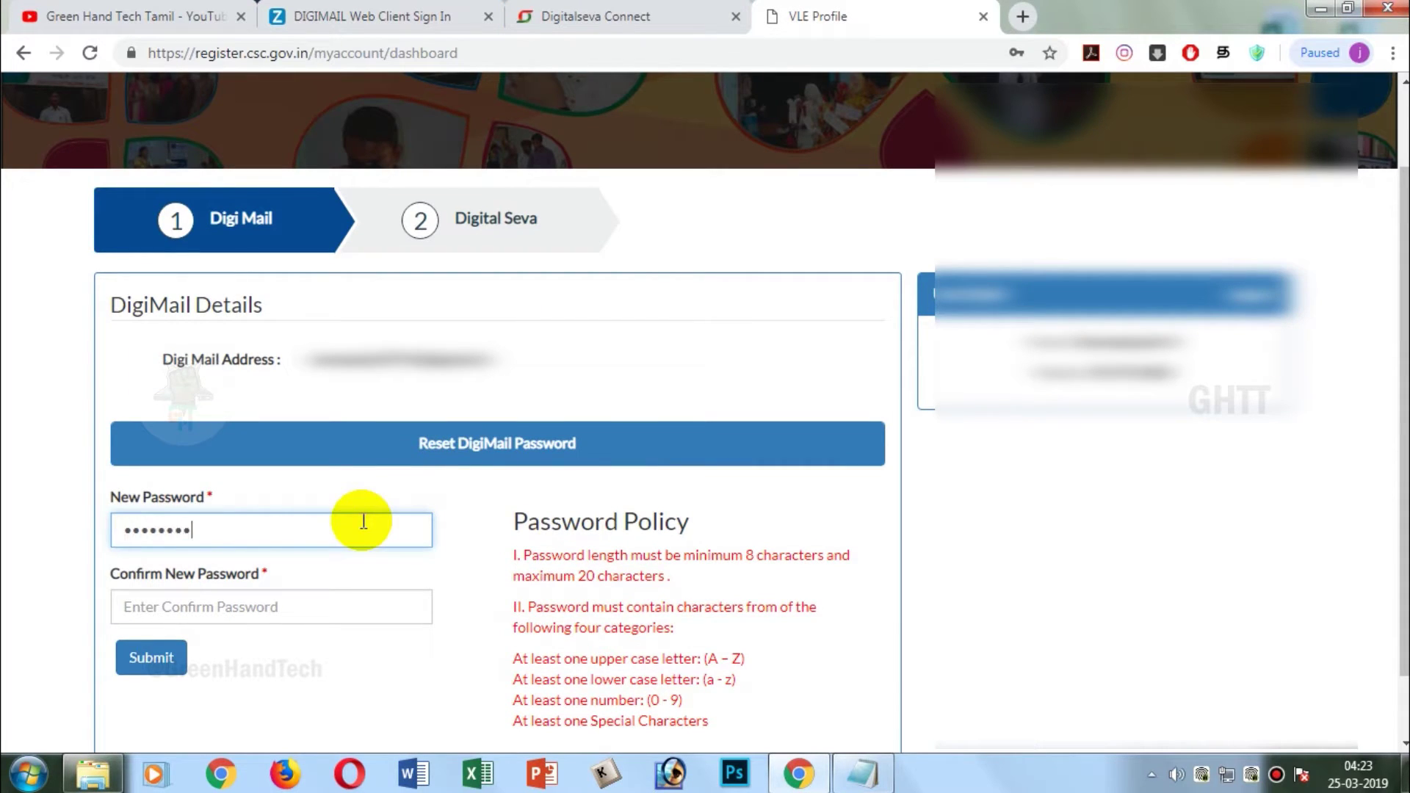
{"action": "type", "text": "cd"}
{"action": "left_click", "coordinate": [332, 605]}
{"action": "type", "text": "abc"}
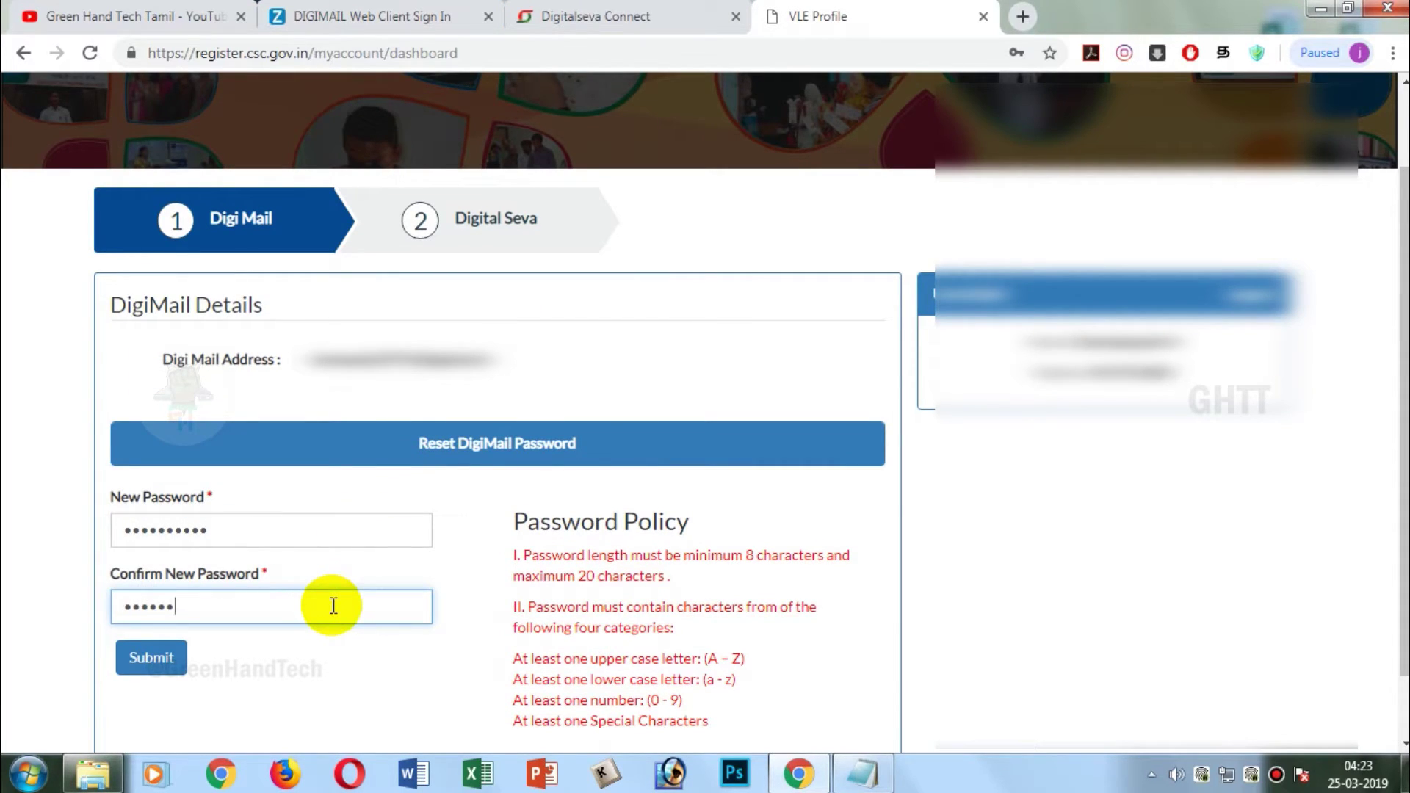
{"action": "left_click", "coordinate": [155, 659]}
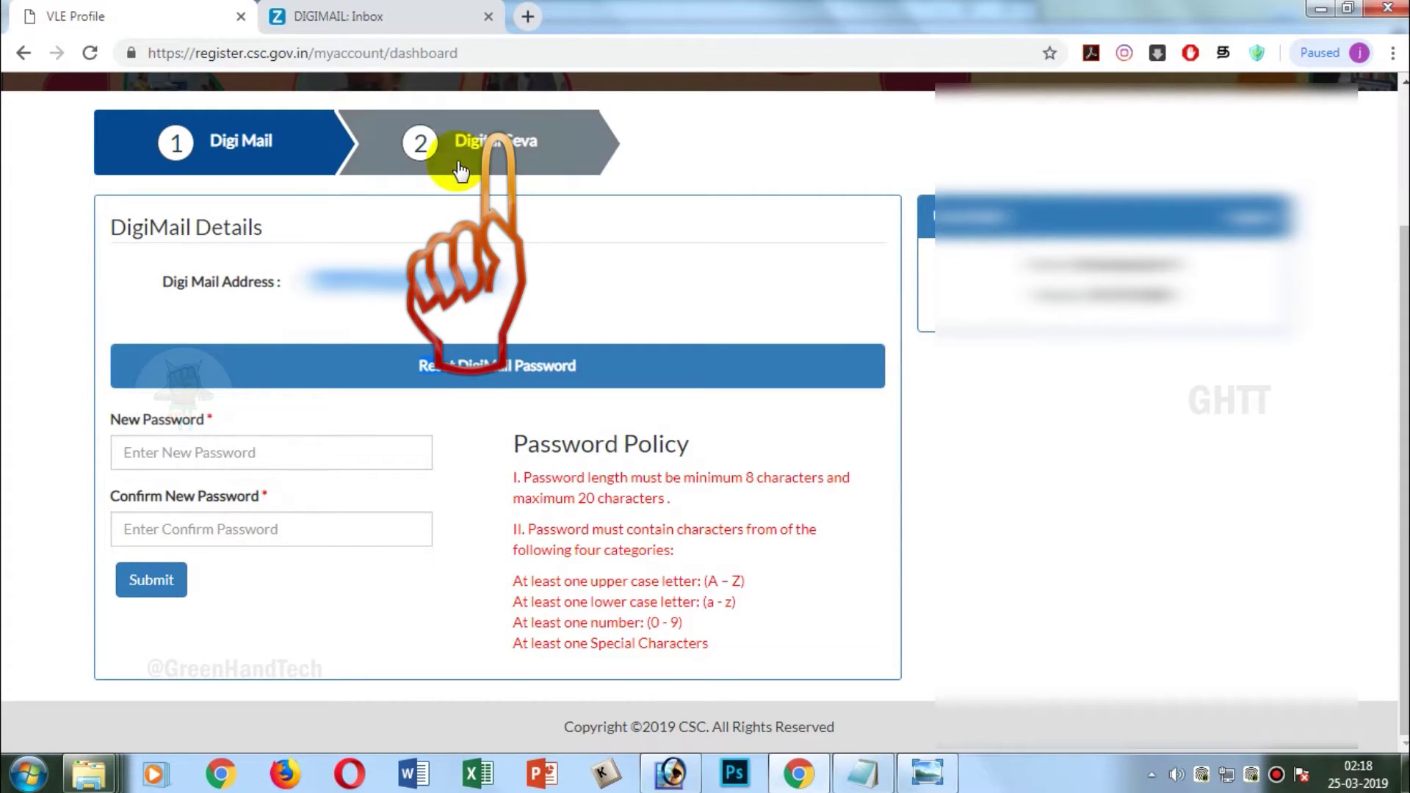
- Sign in to DigiMail with the new password, then go to the Digital Seva Connect login
{"action": "left_click", "coordinate": [429, 168]}
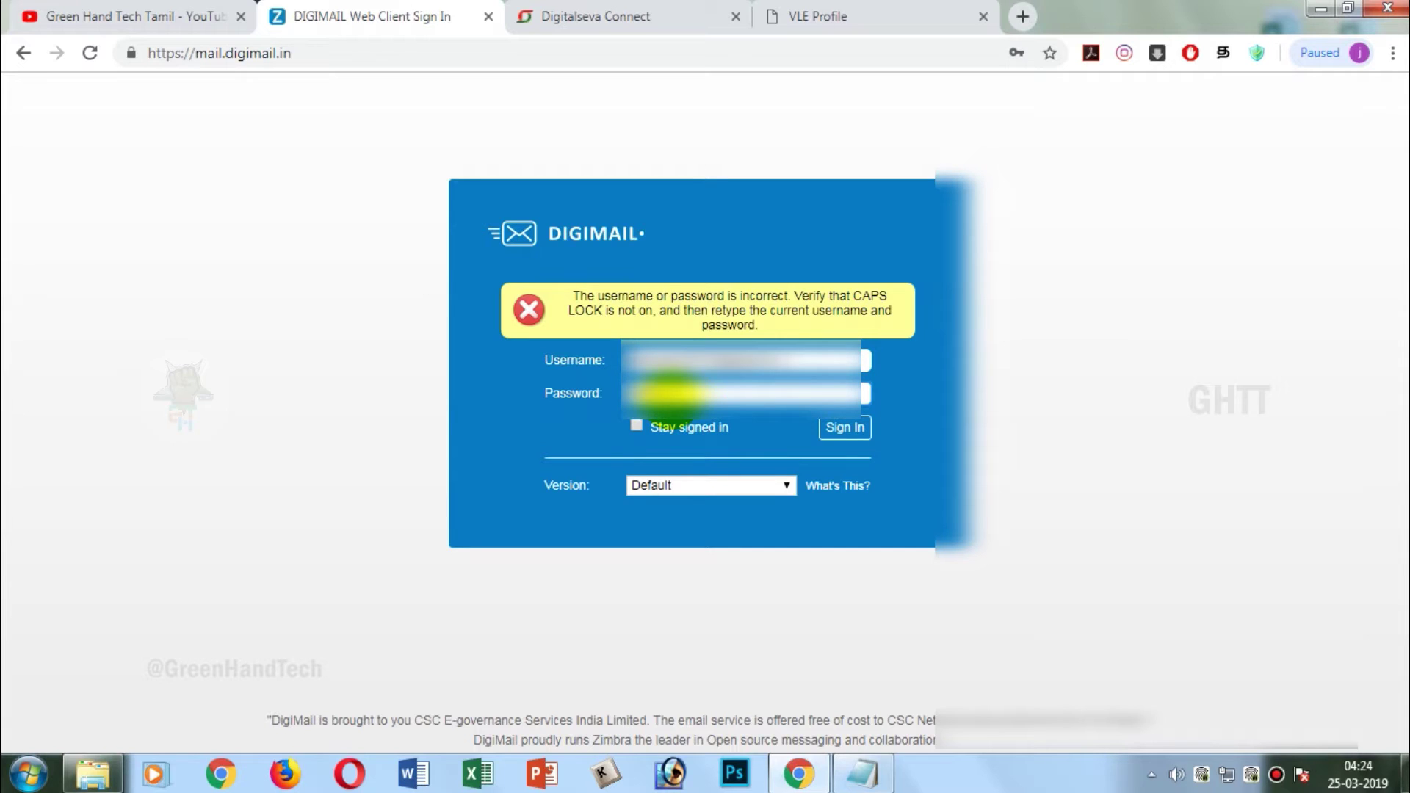
{"action": "left_click", "coordinate": [845, 427]}
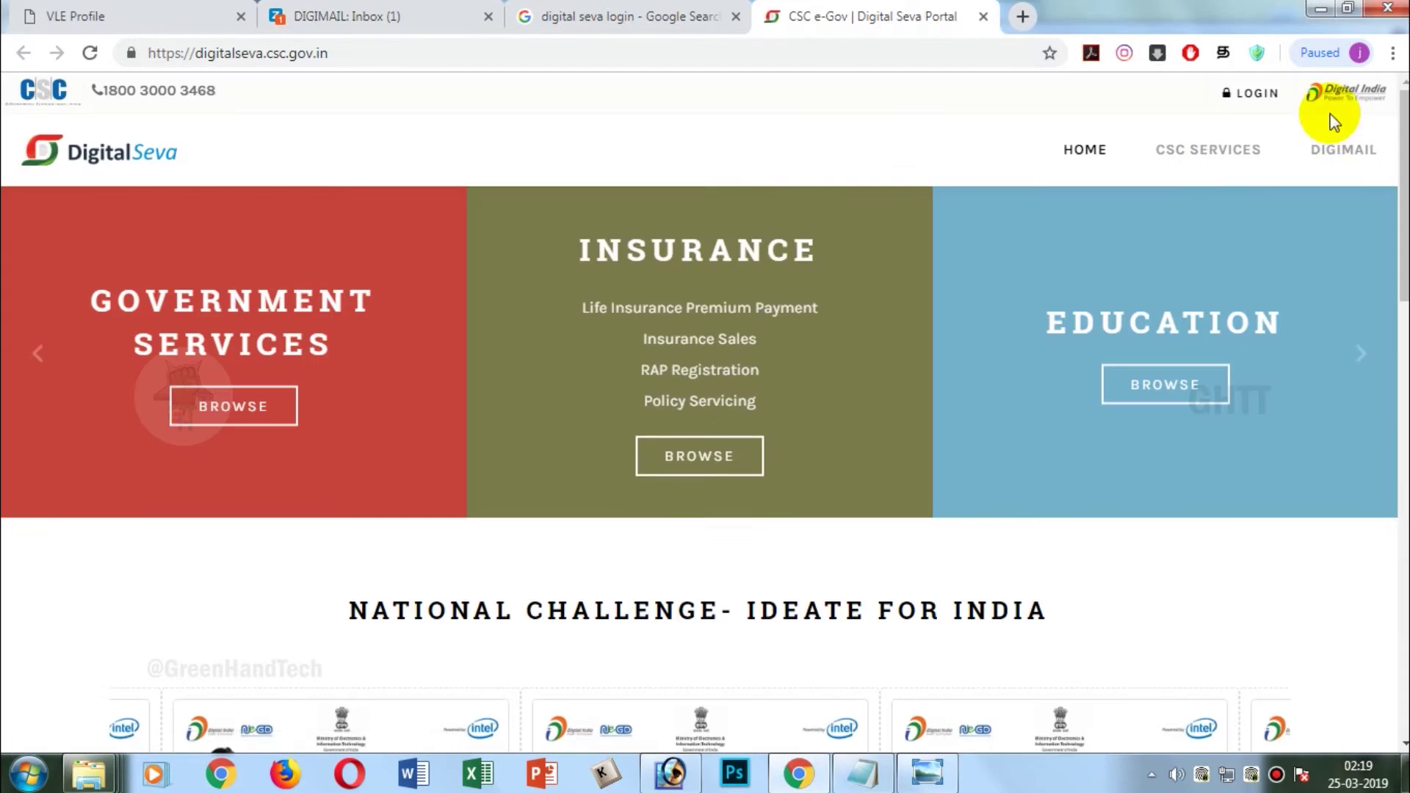
{"action": "left_click", "coordinate": [1257, 91]}
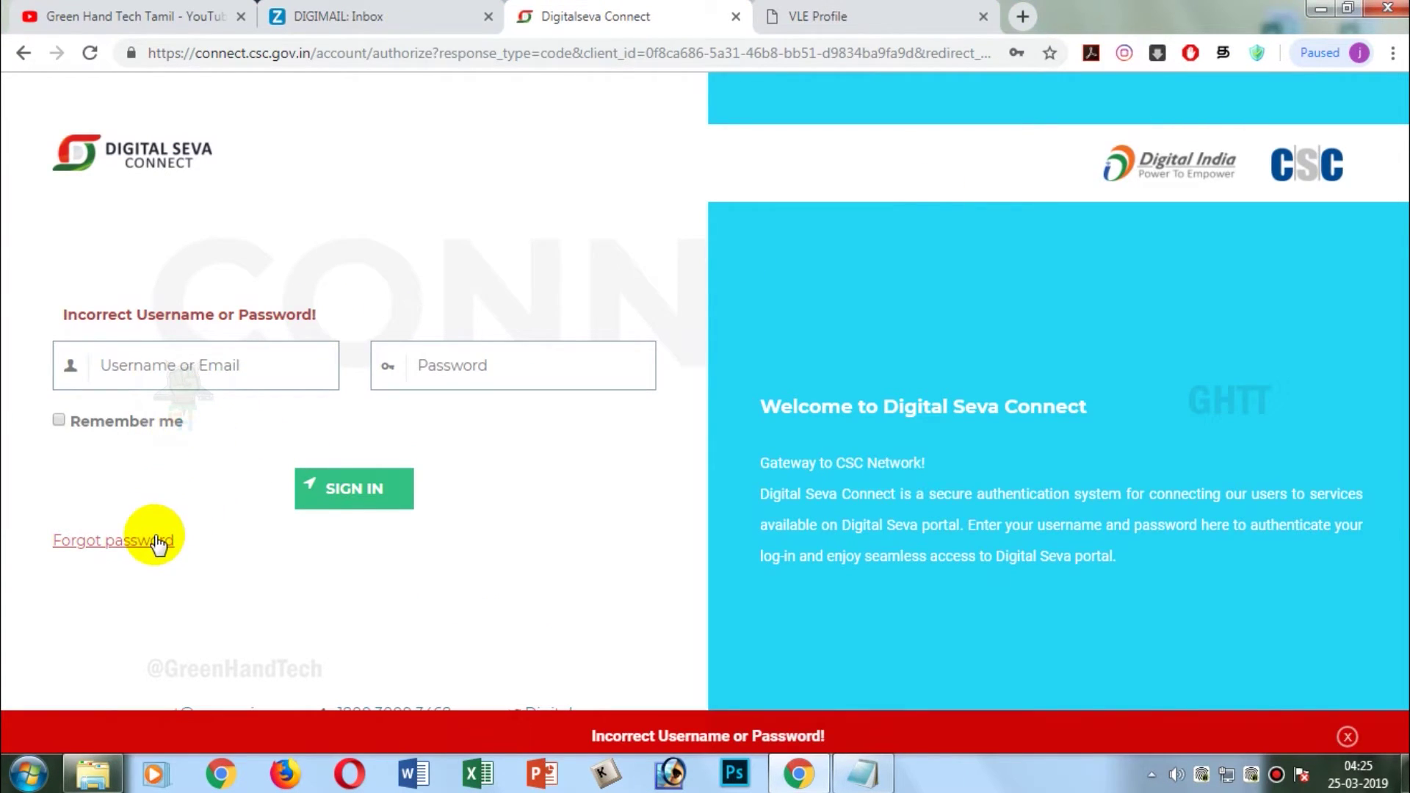
- Request a new Digital Seva Connect password using the username, pasted email and captcha
{"action": "left_click", "coordinate": [155, 541]}
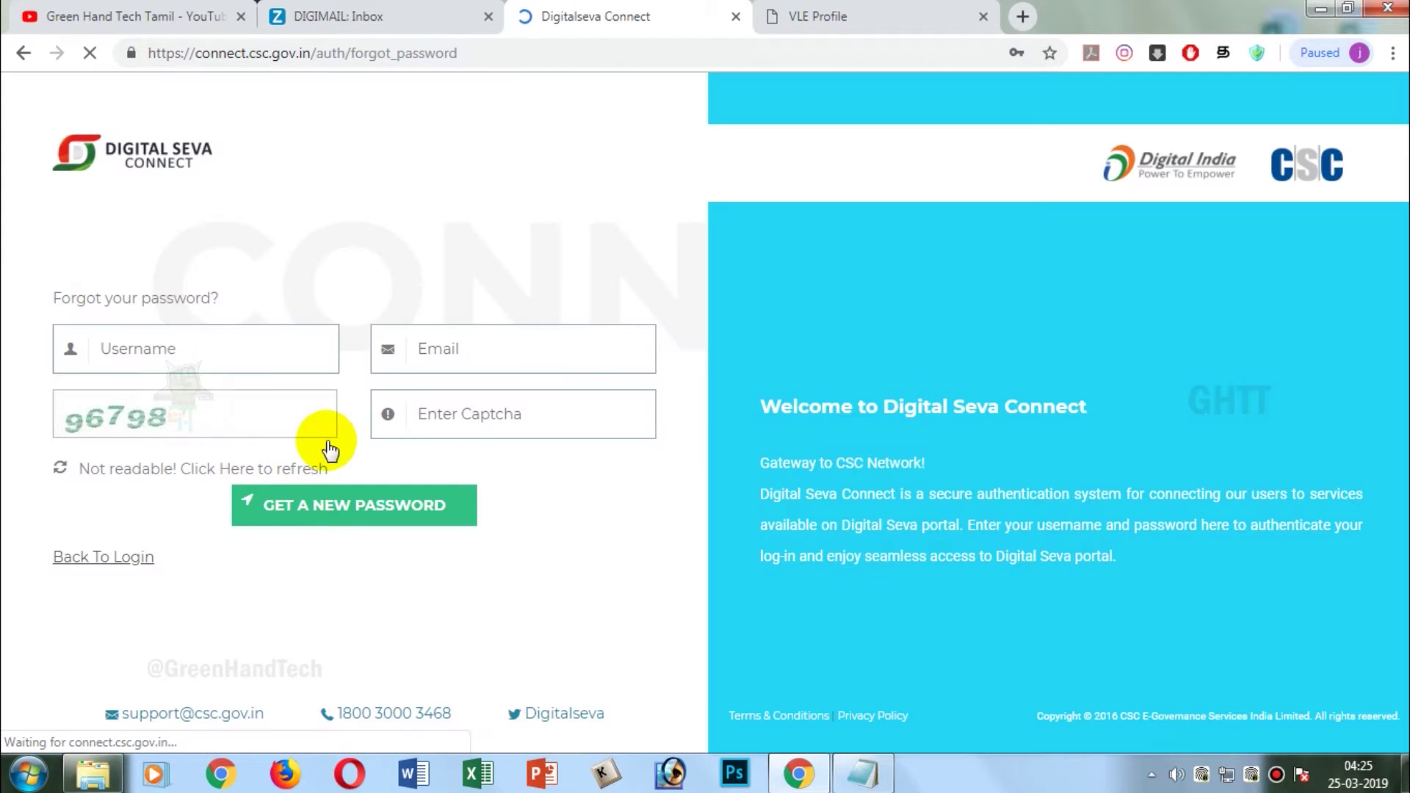
{"action": "left_click", "coordinate": [228, 350]}
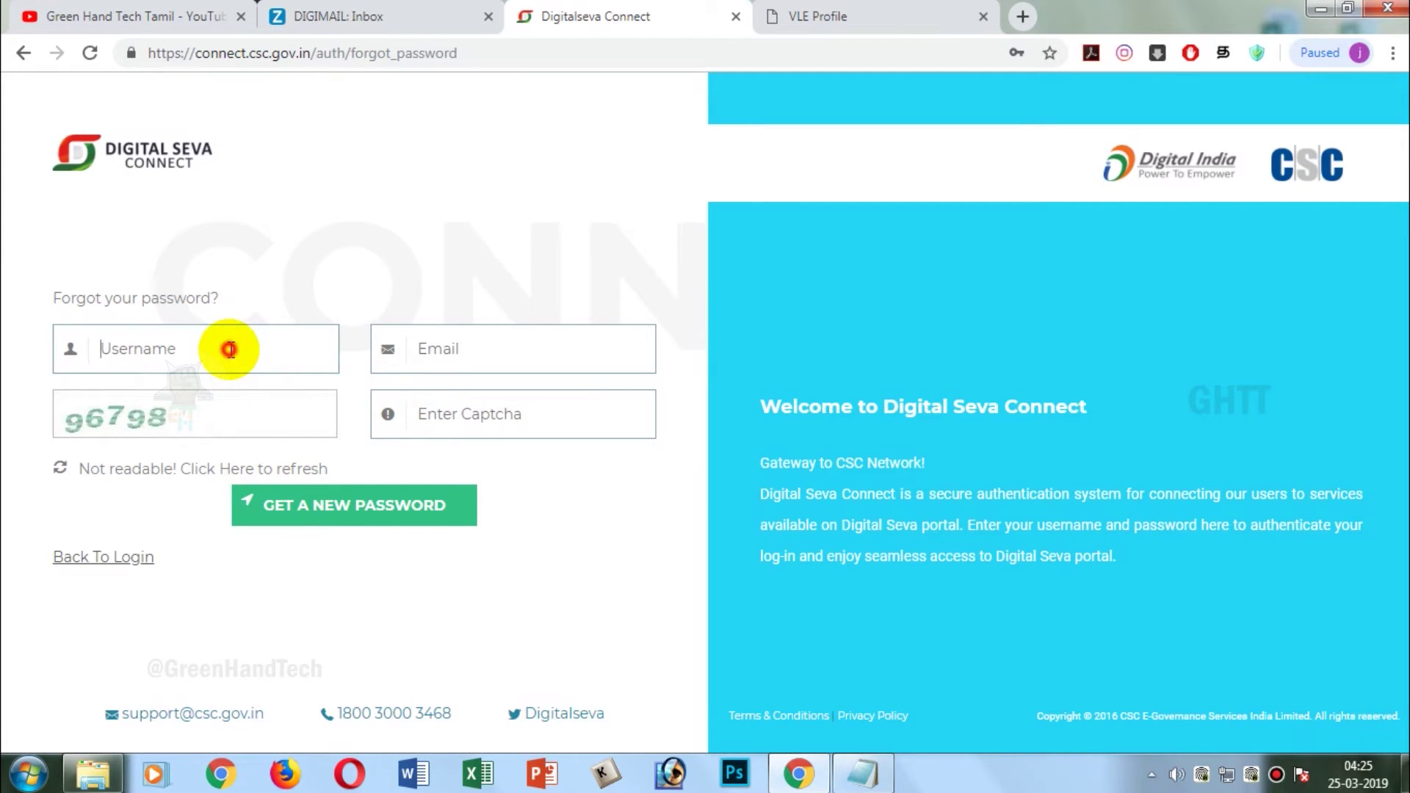
{"action": "left_click", "coordinate": [470, 346]}
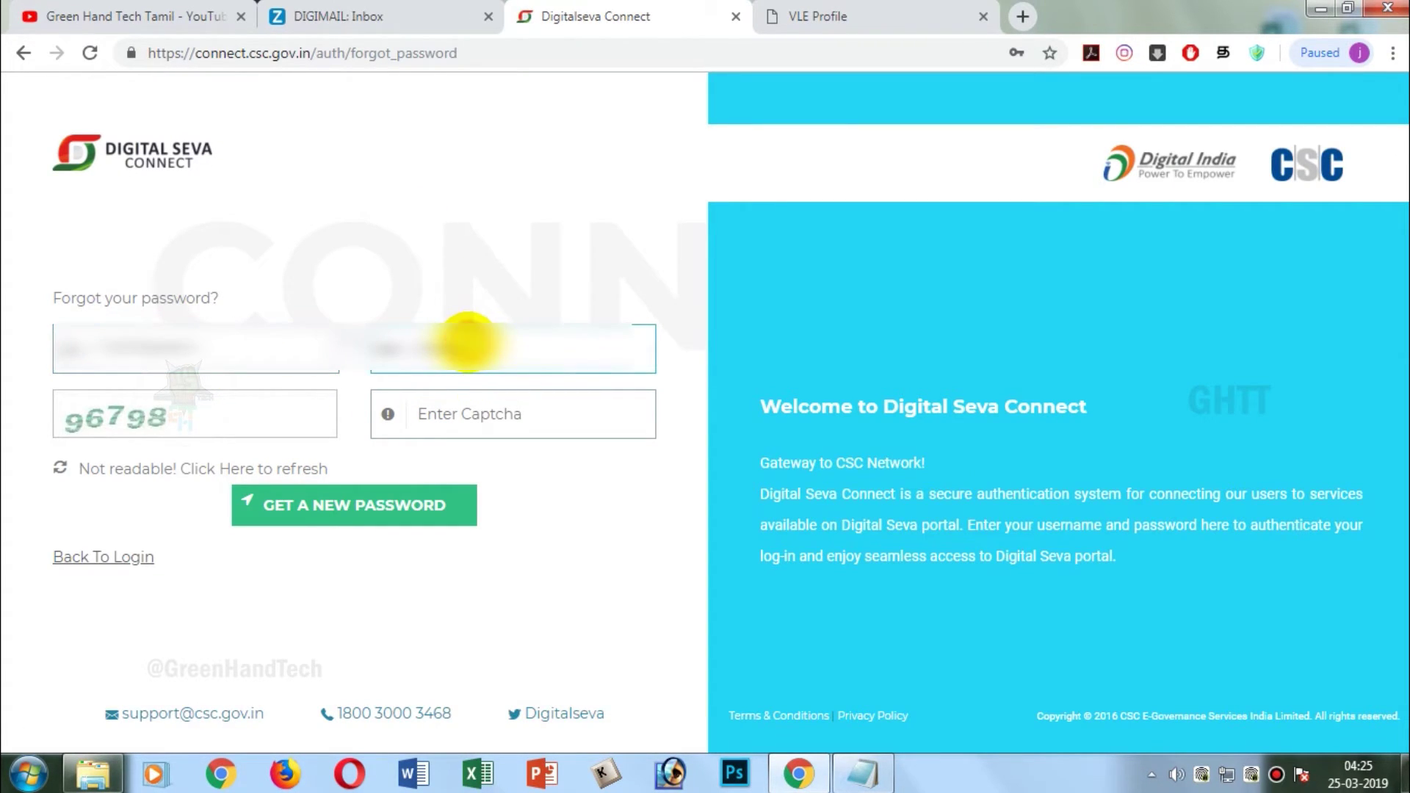
{"action": "key", "text": "ctrl+v"}
{"action": "left_click", "coordinate": [469, 423]}
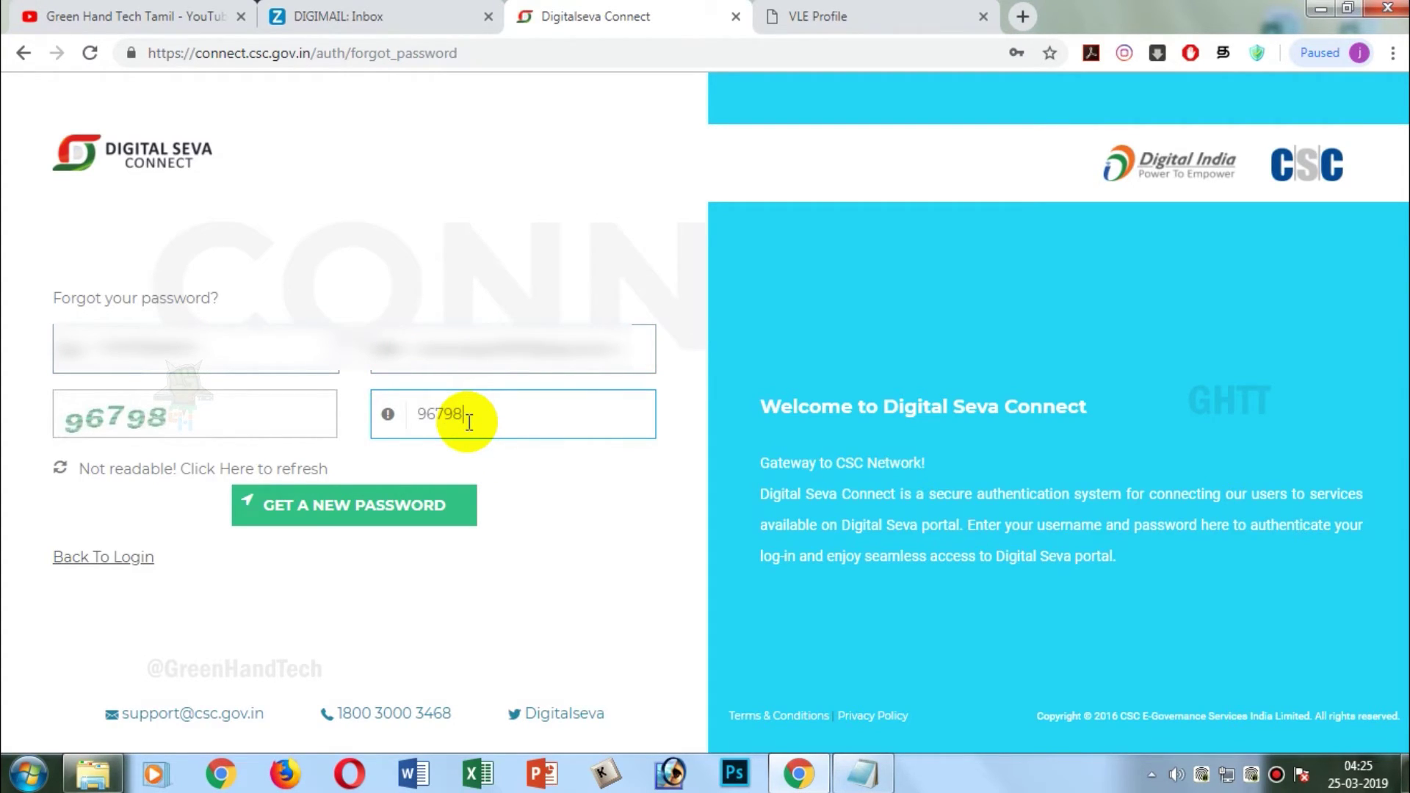
{"action": "left_click", "coordinate": [416, 506]}
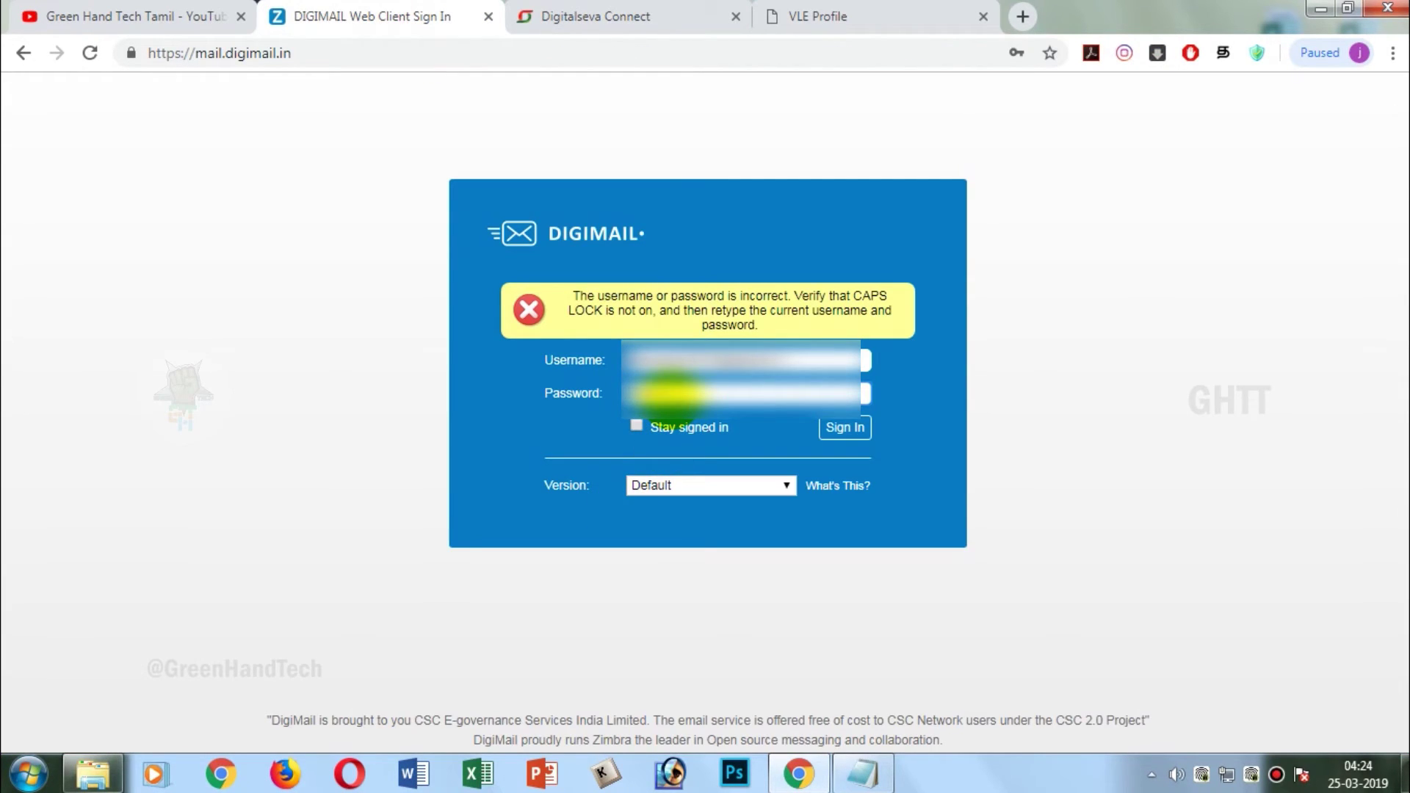
{"action": "key", "text": "Return"}
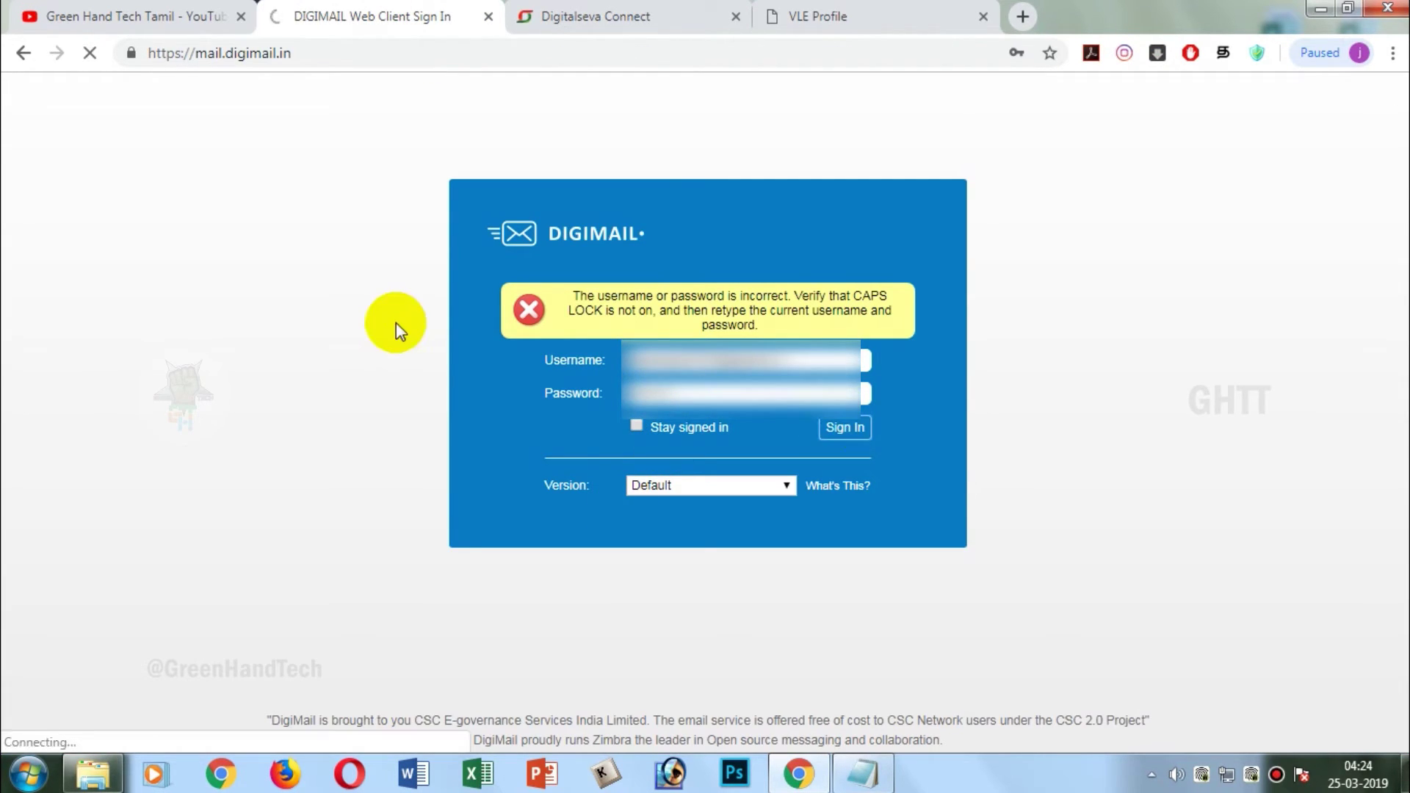
- Refresh the DigiMail Inbox and follow the 4:25 PM email's create-password link
{"action": "left_click", "coordinate": [431, 321]}
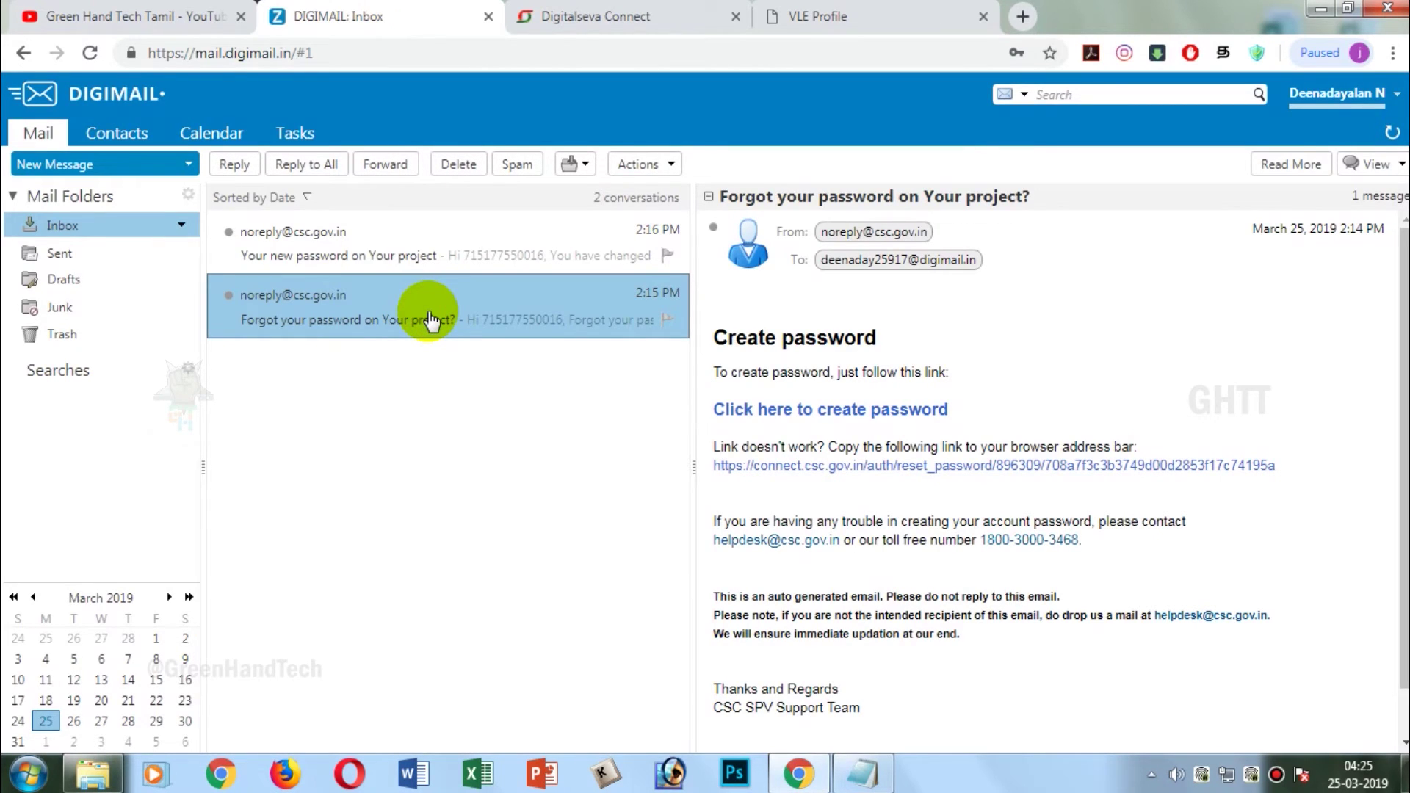
{"action": "left_click", "coordinate": [133, 221]}
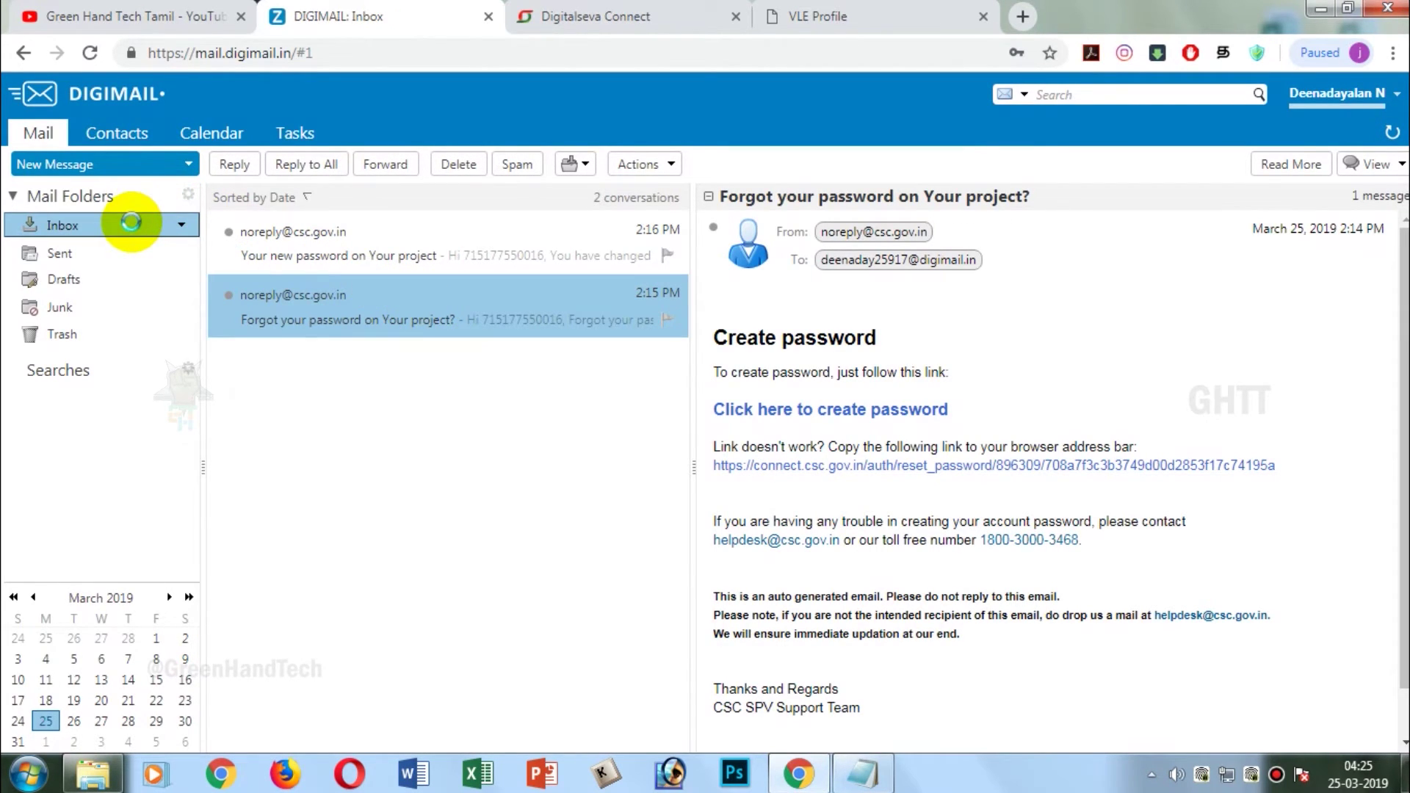
{"action": "left_click", "coordinate": [305, 240]}
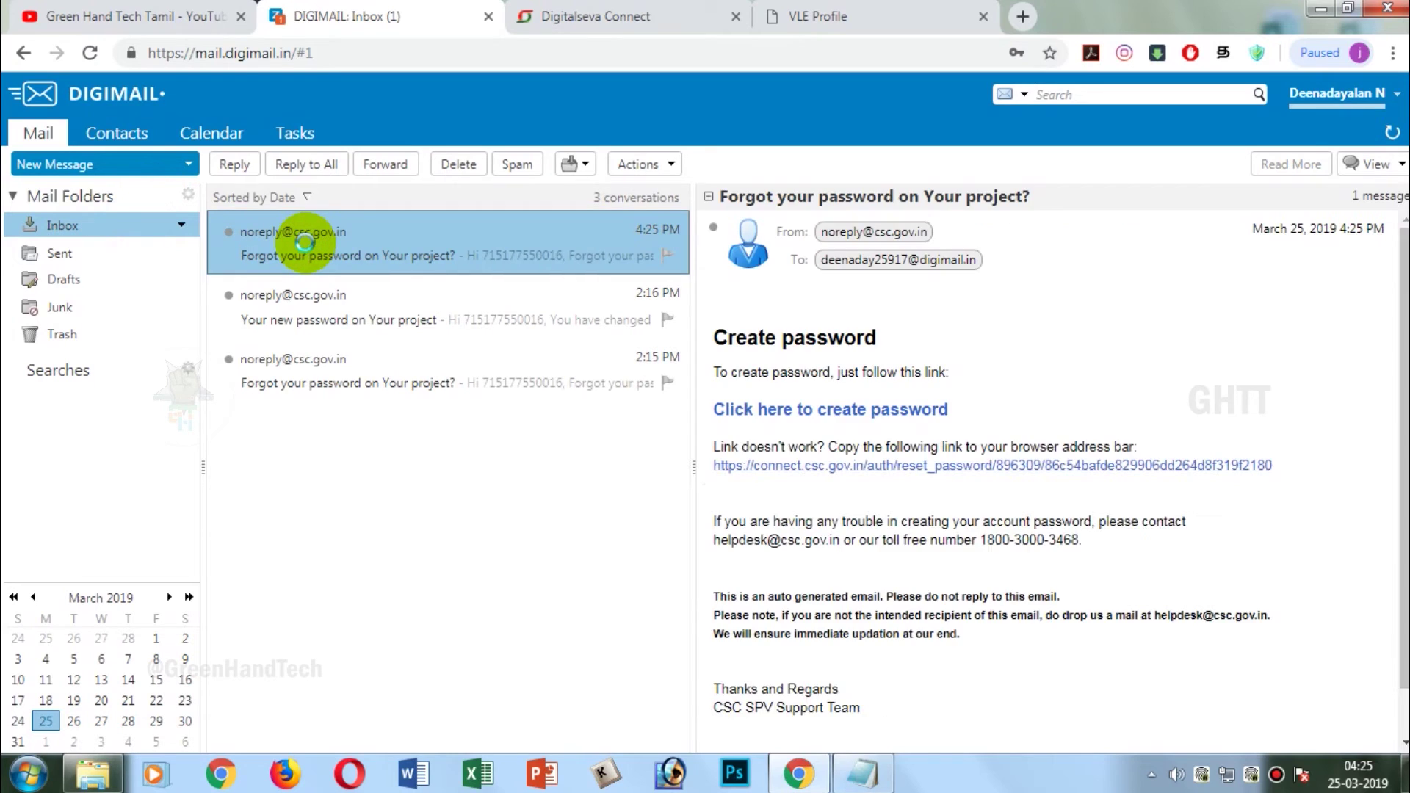
{"action": "left_click", "coordinate": [762, 413]}
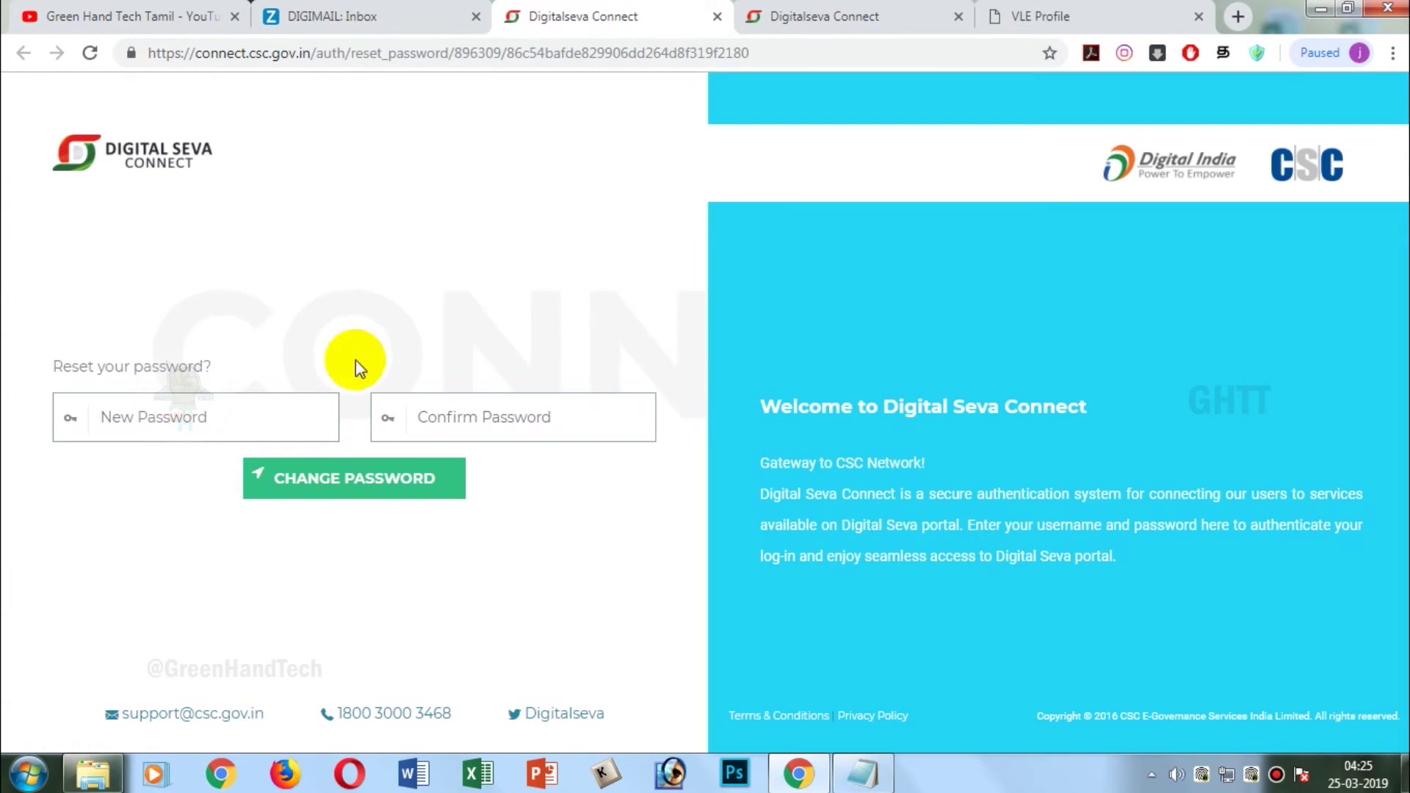
- Enter and confirm the new Digital Seva Connect password, then fill it in to sign in
{"action": "left_click", "coordinate": [238, 417]}
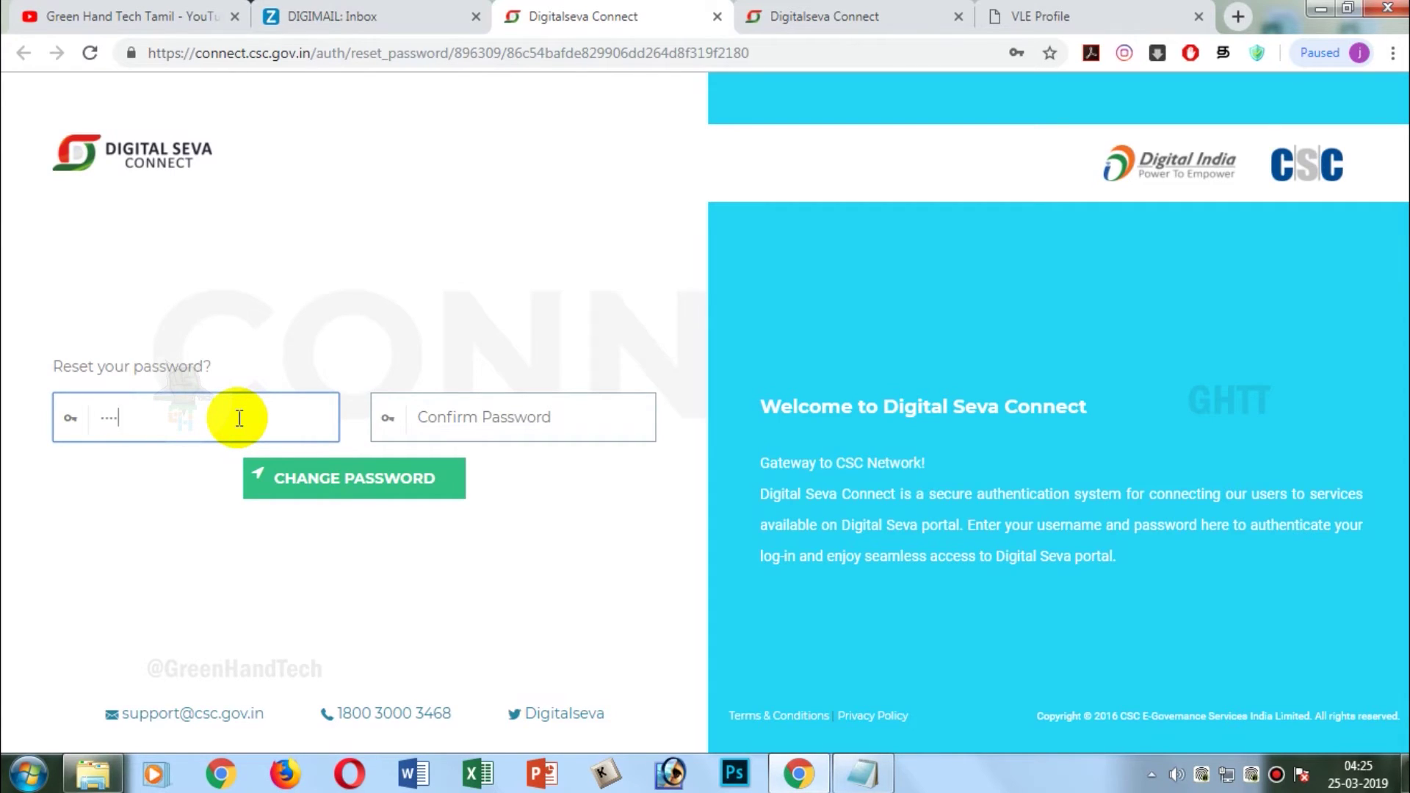
{"action": "type", "text": "••"}
{"action": "left_click", "coordinate": [441, 424]}
{"action": "type", "text": "••"}
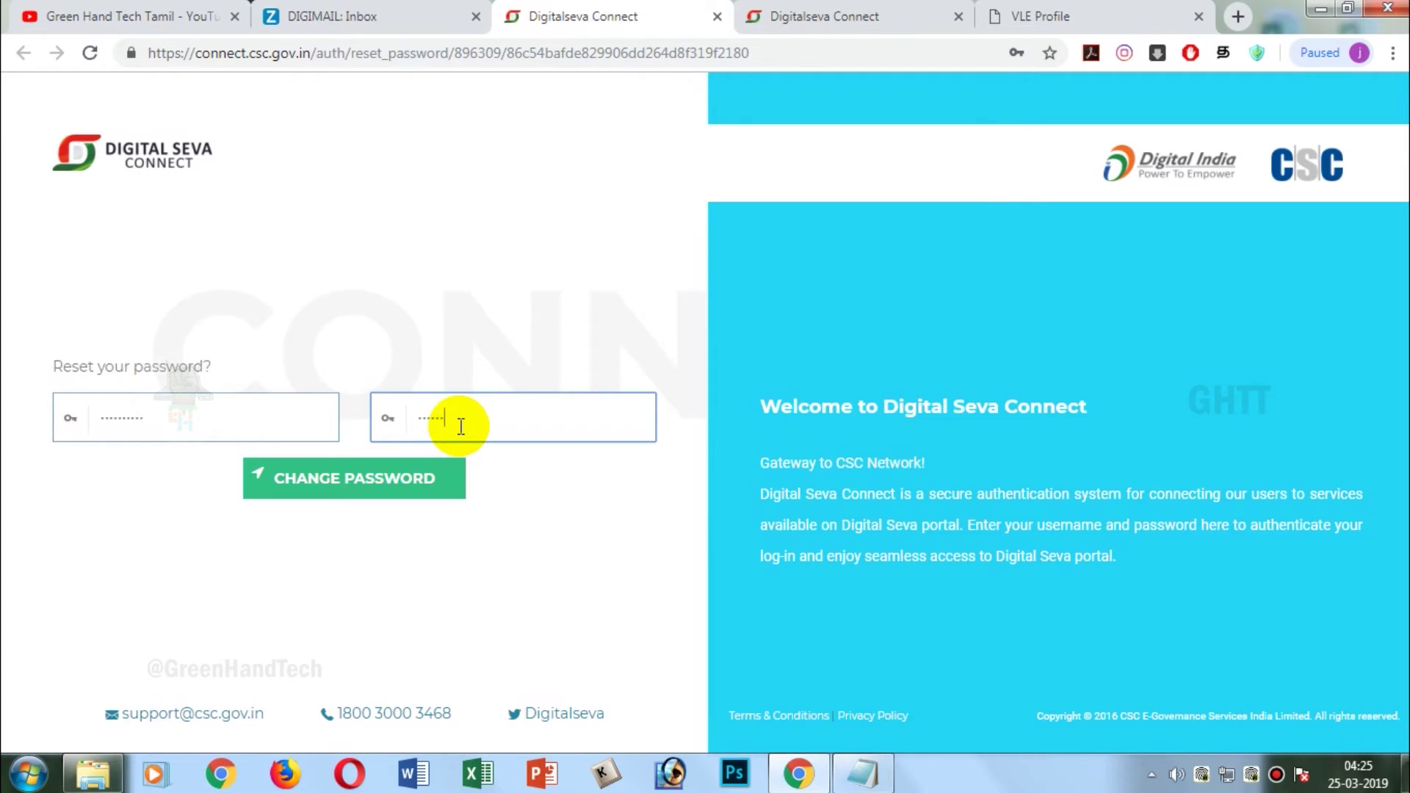
{"action": "left_click", "coordinate": [344, 484]}
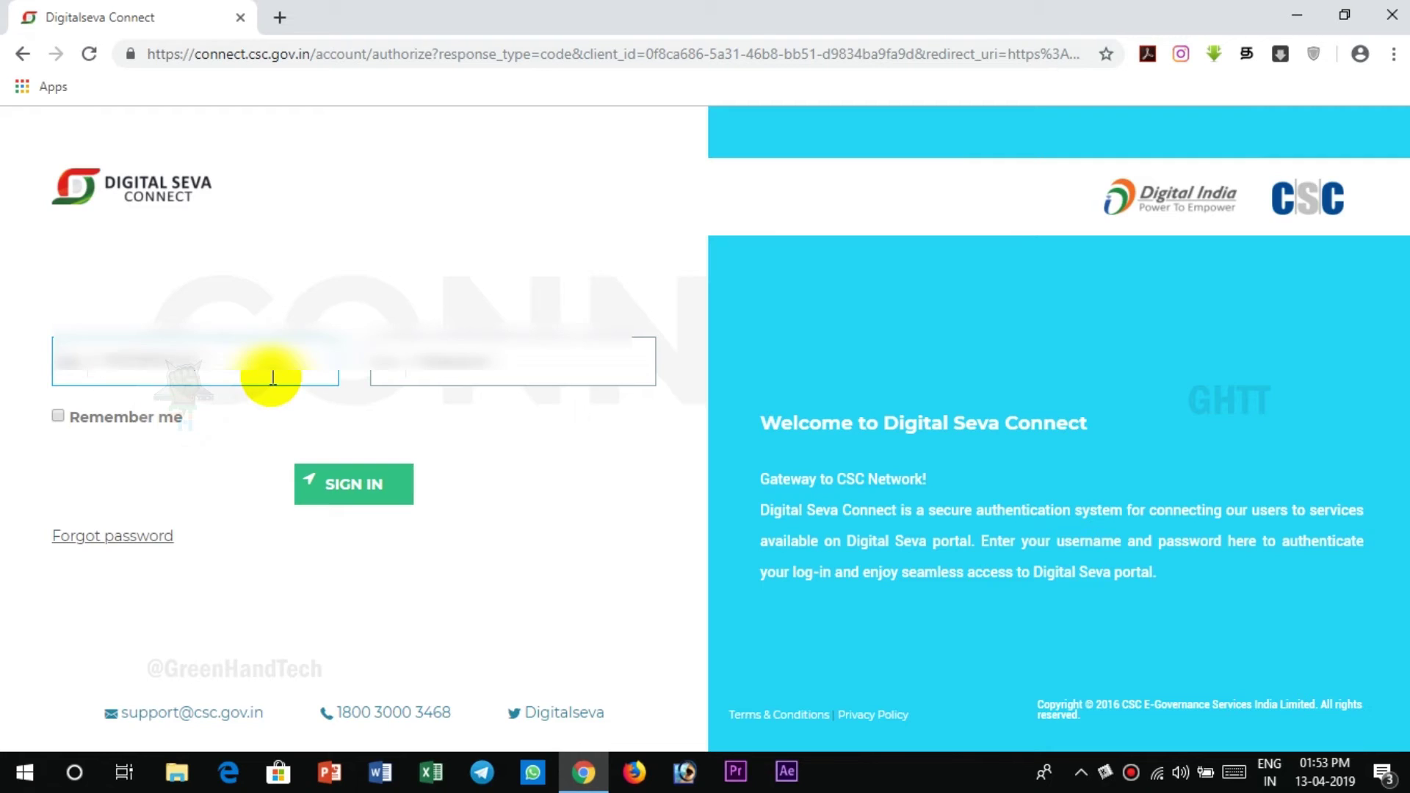
{"action": "left_click", "coordinate": [551, 351]}
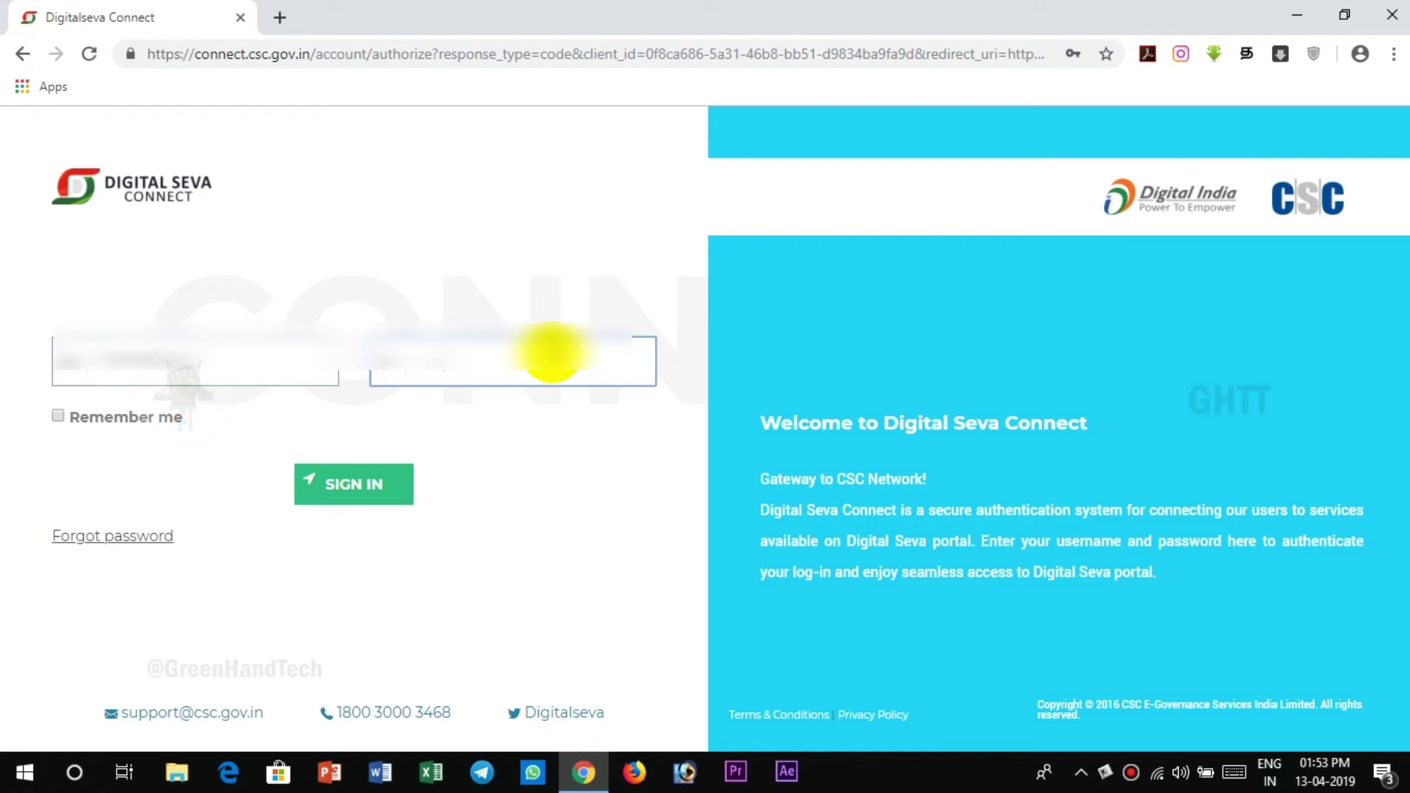
- Sign in to the Digital Seva Portal and open the Services list
{"action": "left_click", "coordinate": [379, 487]}
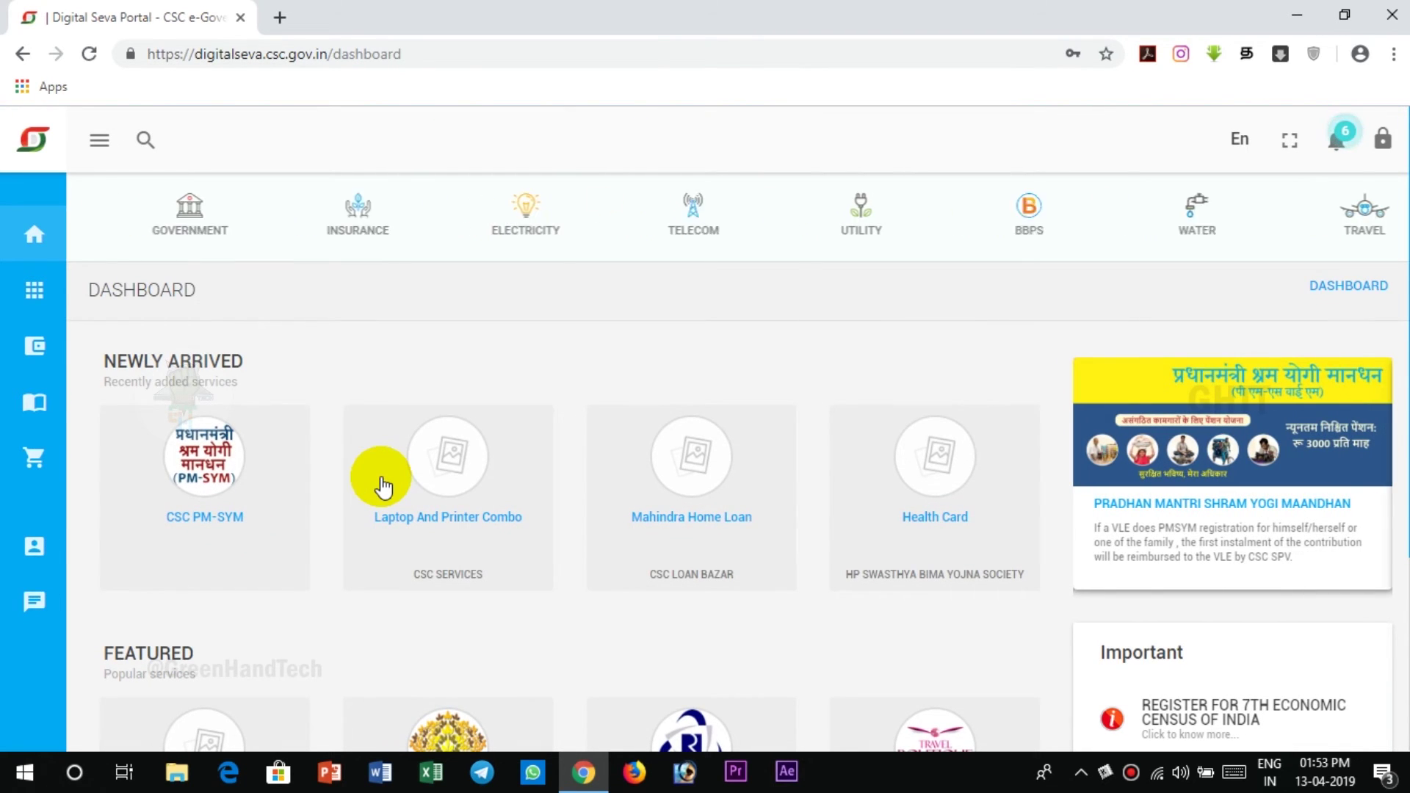
{"action": "left_click", "coordinate": [103, 293]}
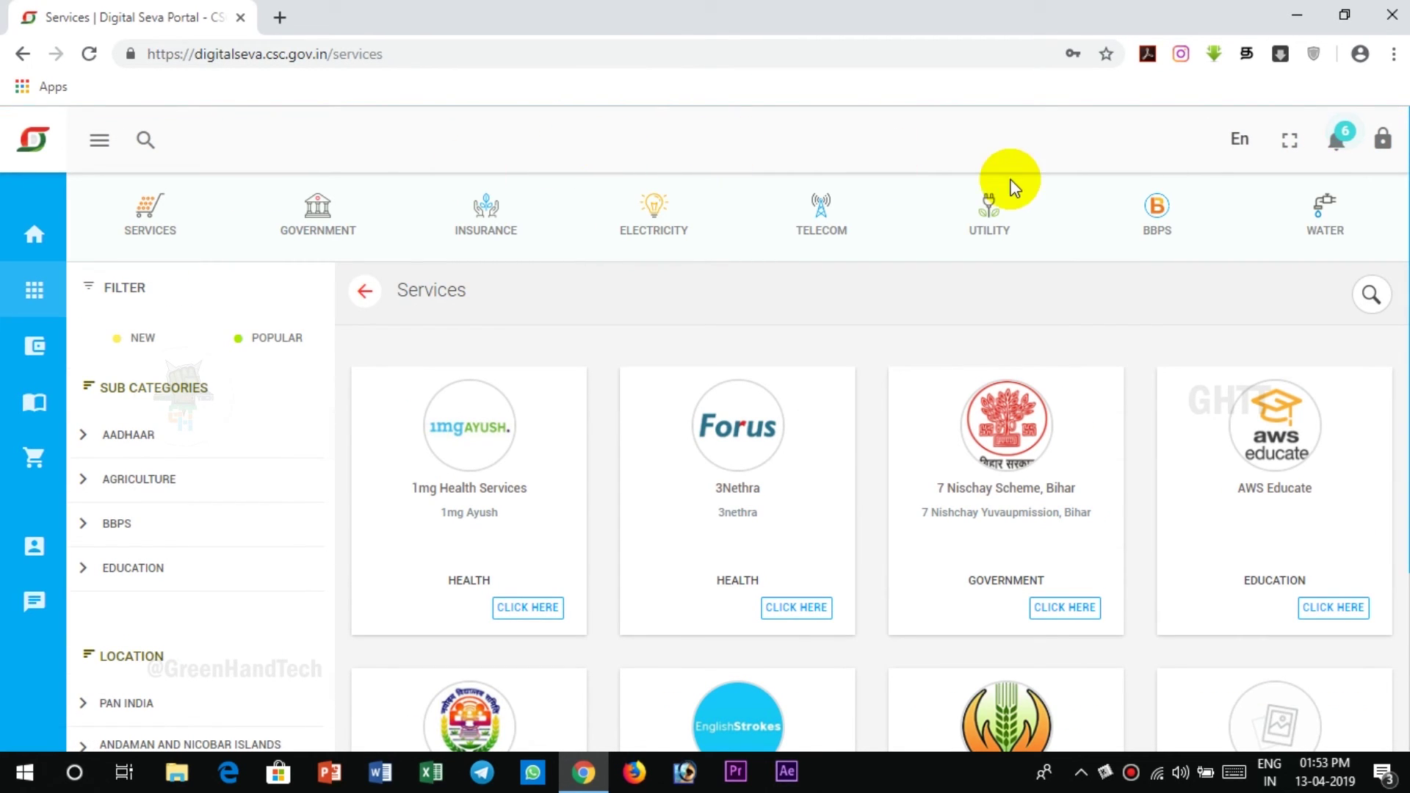
{"action": "scroll", "coordinate": [874, 441], "scroll_direction": "down", "scroll_amount": 4}
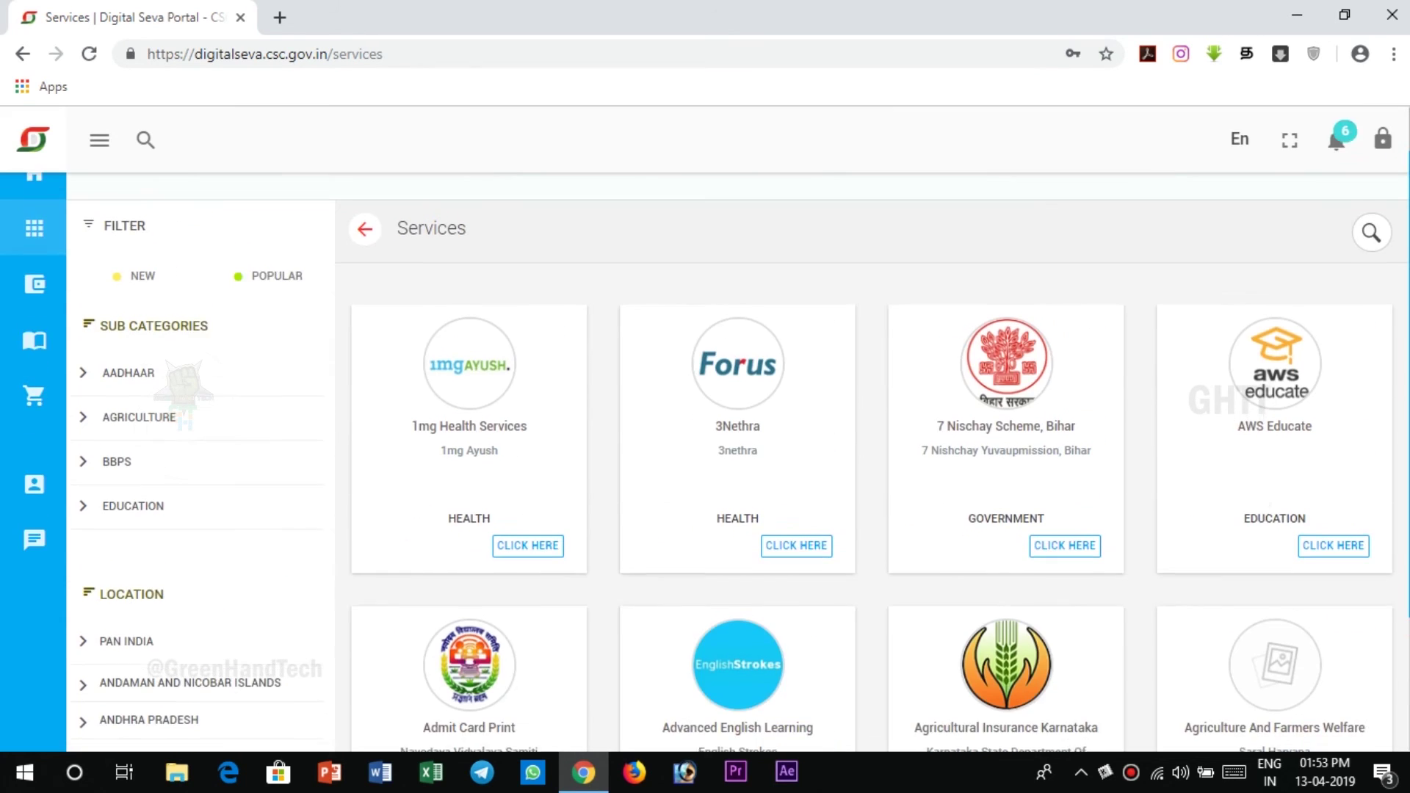
{"action": "scroll", "coordinate": [874, 441], "scroll_direction": "down", "scroll_amount": 4}
- Filter services by Aadhaar, Agriculture, BBPS, Education, Electricity, Financial, Government and Health sub-categories
{"action": "left_click", "coordinate": [126, 250]}
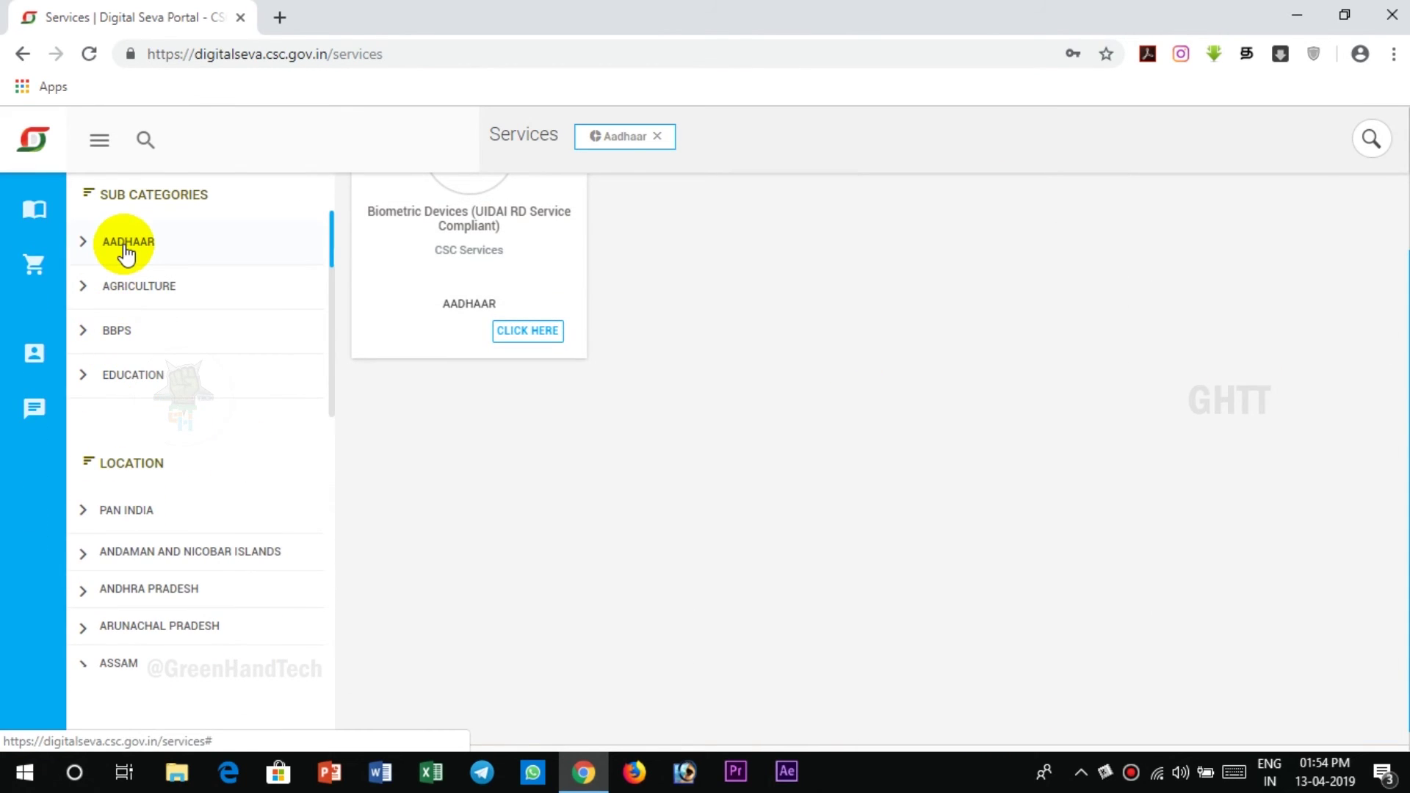
{"action": "left_click", "coordinate": [145, 296]}
{"action": "left_click", "coordinate": [149, 345]}
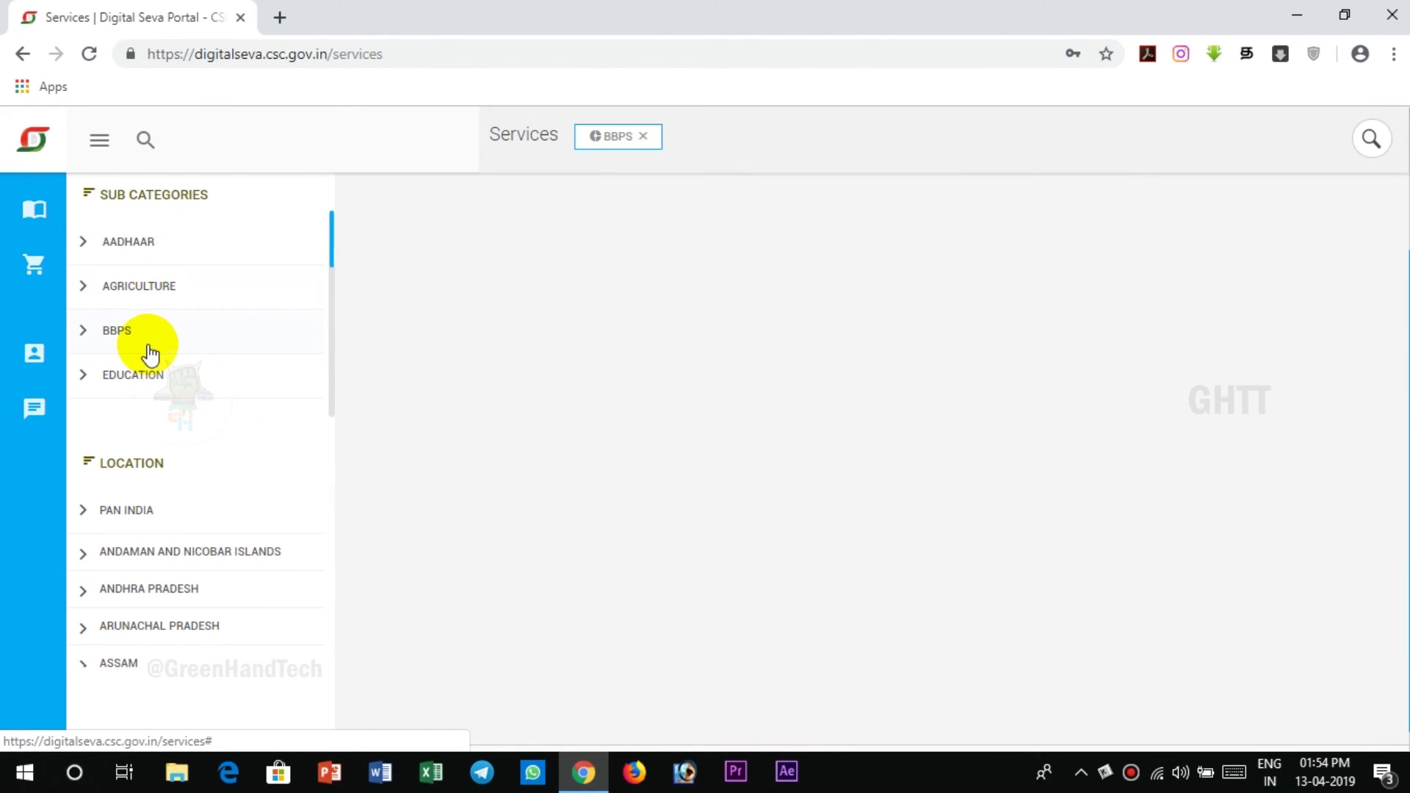
{"action": "scroll", "coordinate": [693, 464], "scroll_direction": "up", "scroll_amount": 2}
{"action": "left_click", "coordinate": [232, 507]}
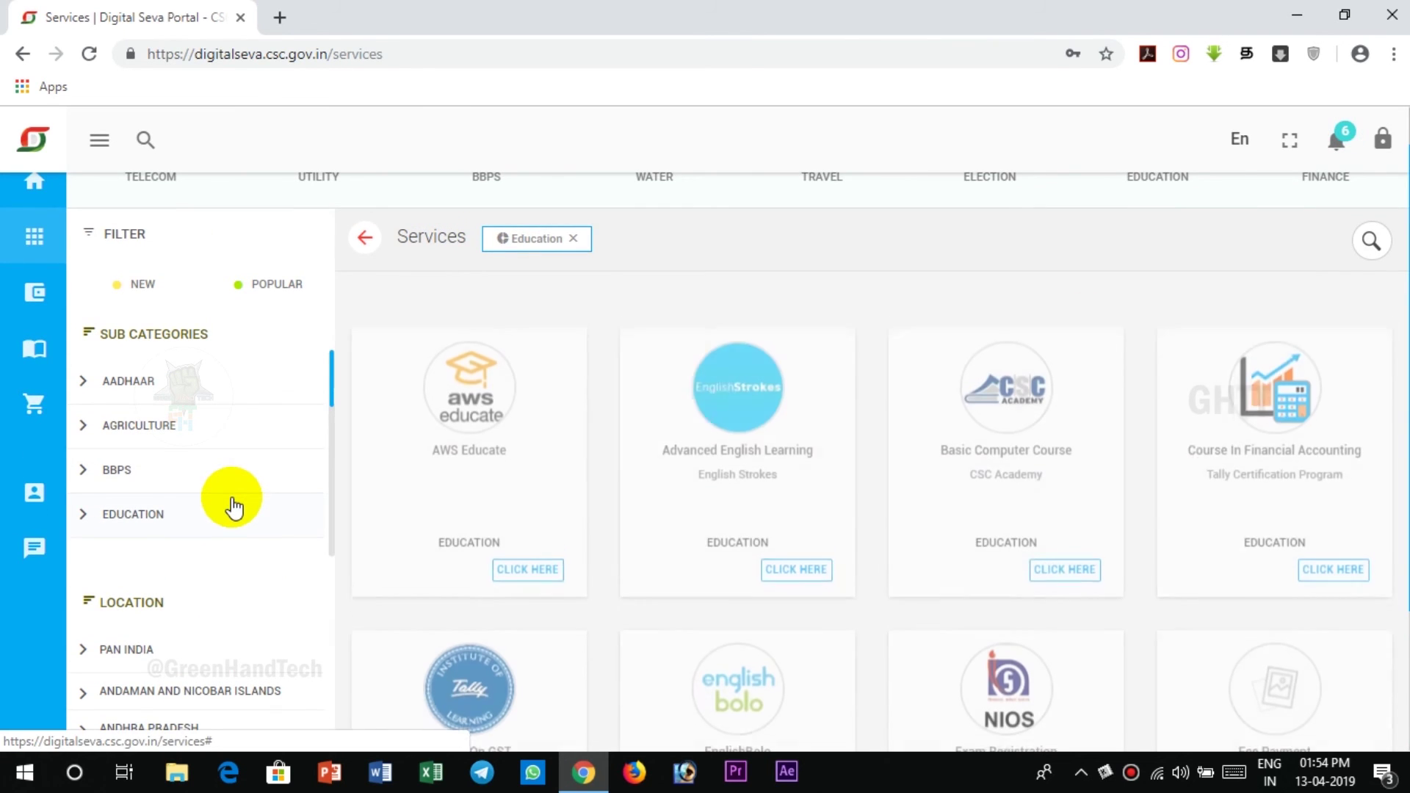
{"action": "left_click_drag", "start_coordinate": [331, 372], "coordinate": [334, 437]}
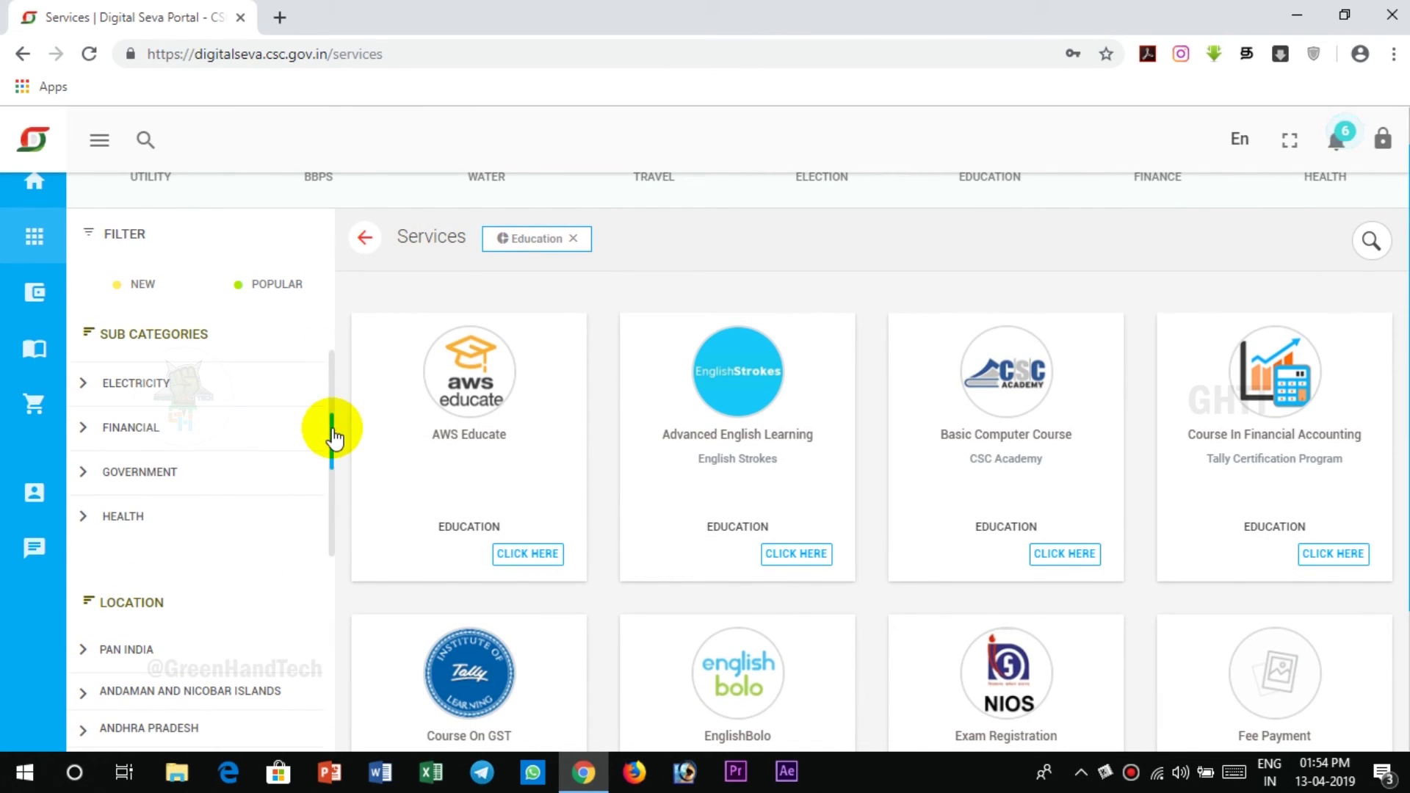
{"action": "left_click", "coordinate": [227, 384]}
{"action": "left_click", "coordinate": [229, 428]}
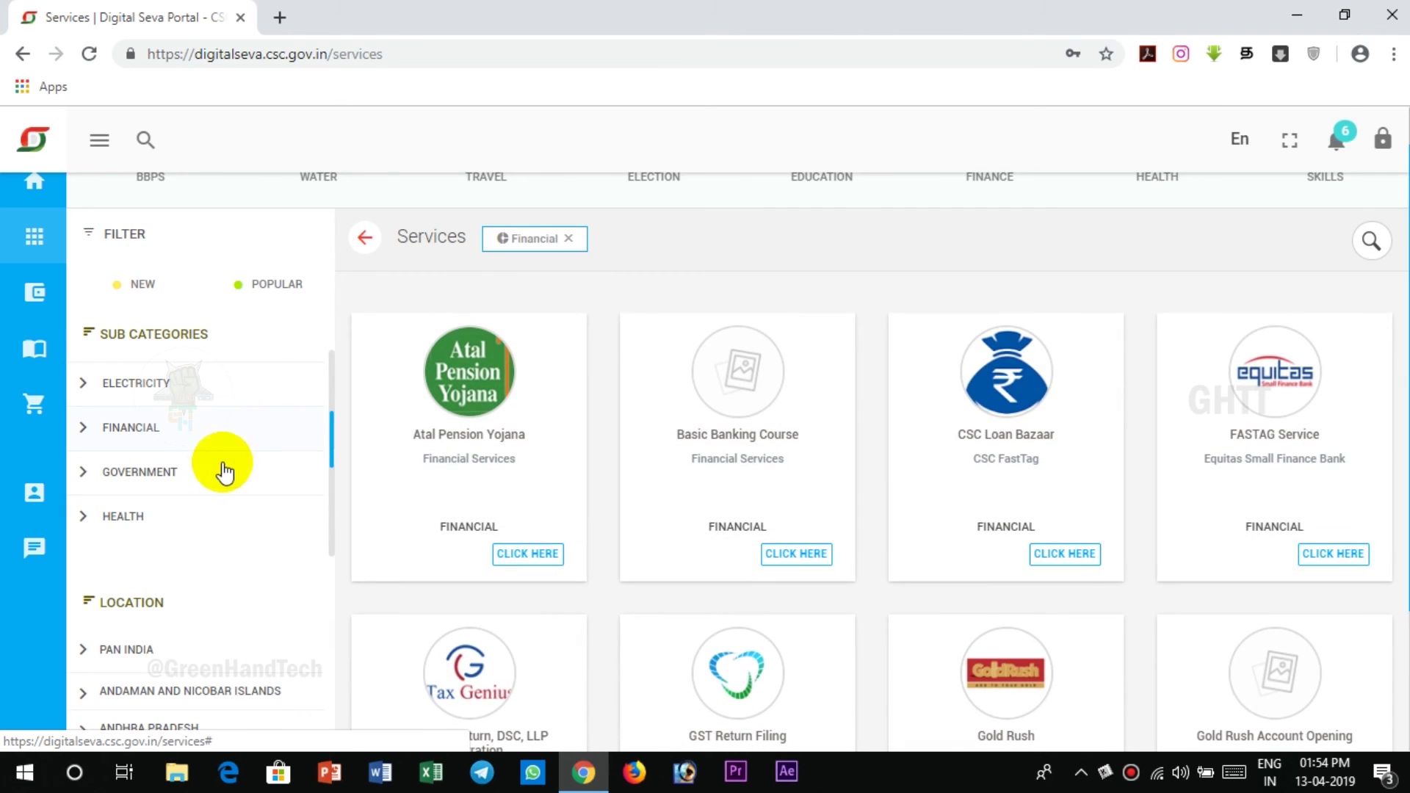
{"action": "left_click", "coordinate": [222, 474]}
{"action": "left_click", "coordinate": [209, 521]}
{"action": "left_click_drag", "start_coordinate": [332, 446], "coordinate": [340, 509]}
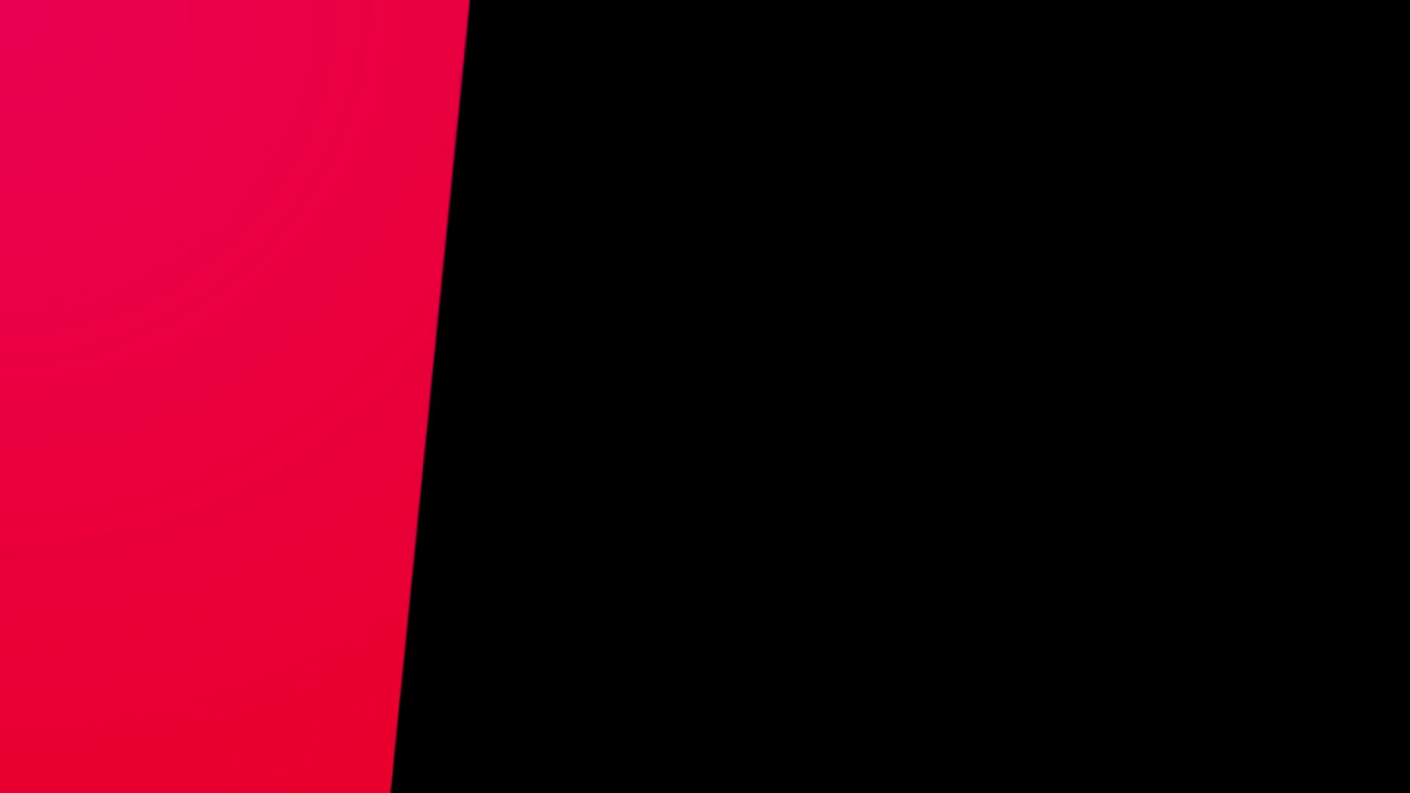